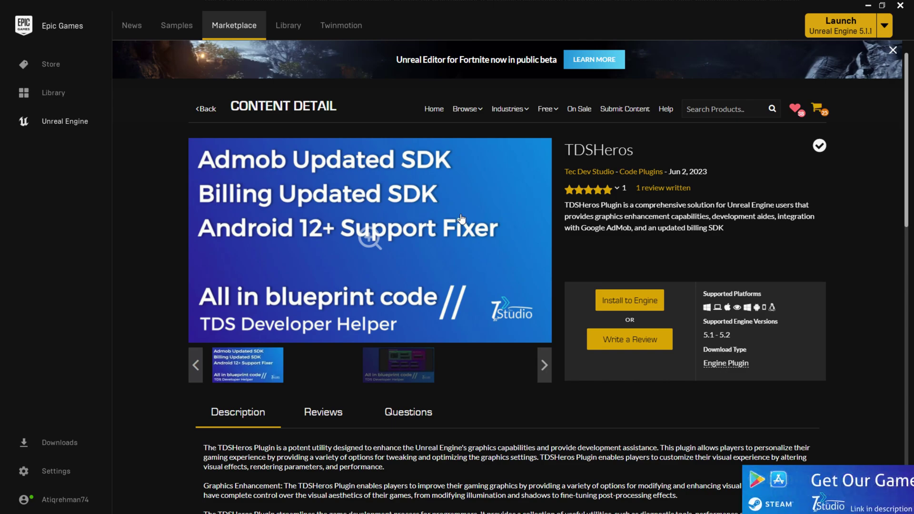
# - Show the TDS Developer Helper blueprint screenshot in the preview and enlarge it to full size
pyautogui.click(403, 360)
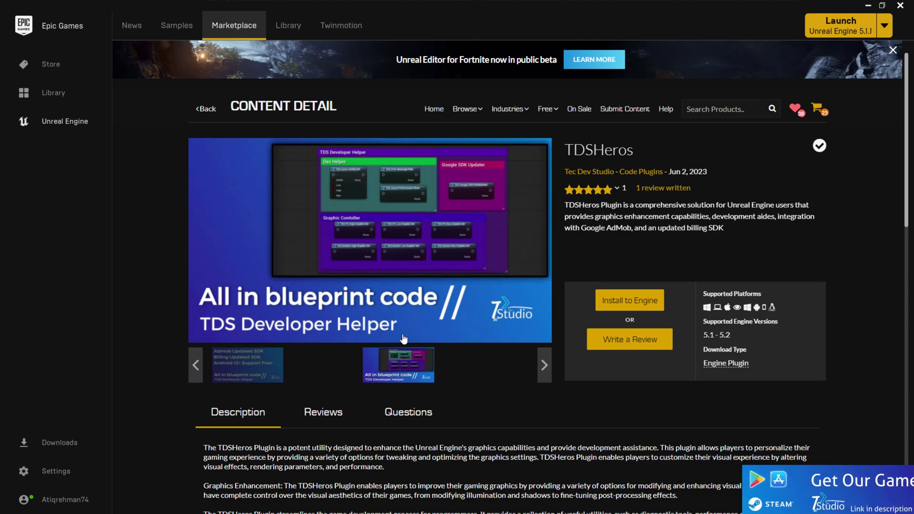
pyautogui.click(390, 278)
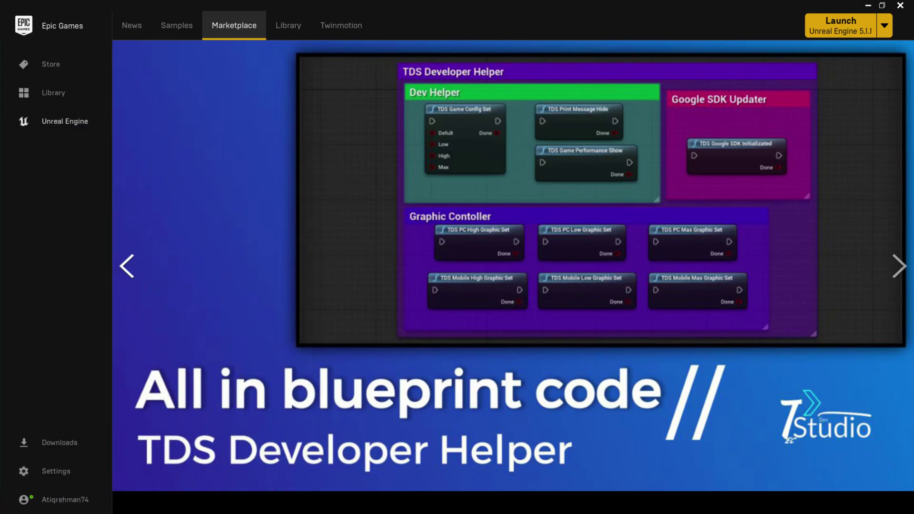
pyautogui.moveTo(0, 181); pyautogui.dragTo(423, 82)
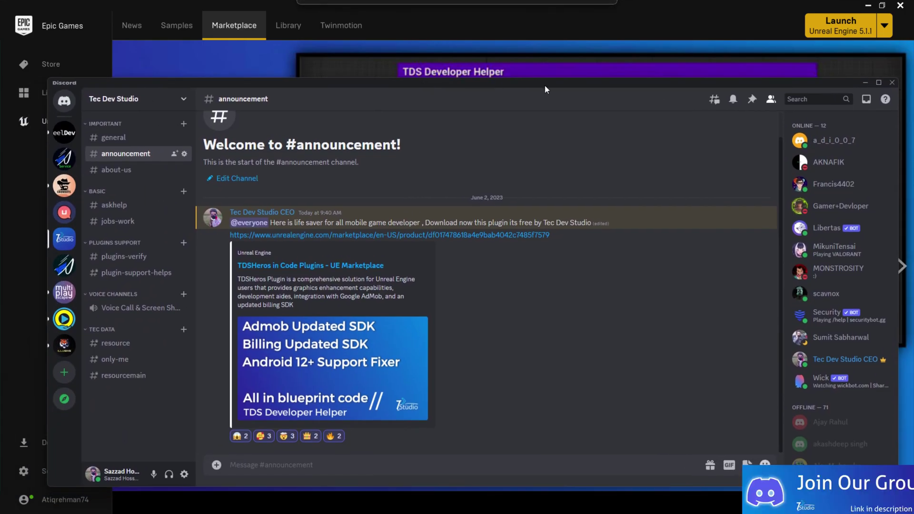
pyautogui.click(878, 84)
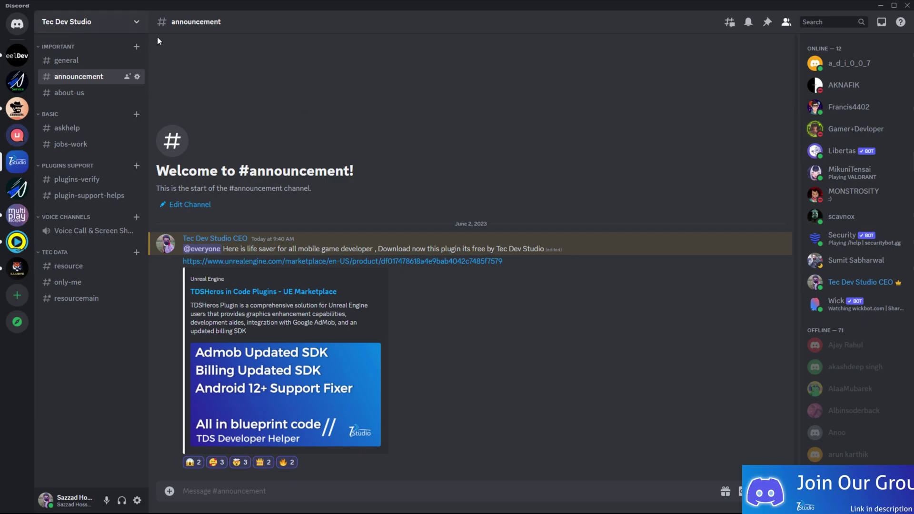
pyautogui.scroll(-4, 882, 180)
pyautogui.scroll(4, 882, 180)
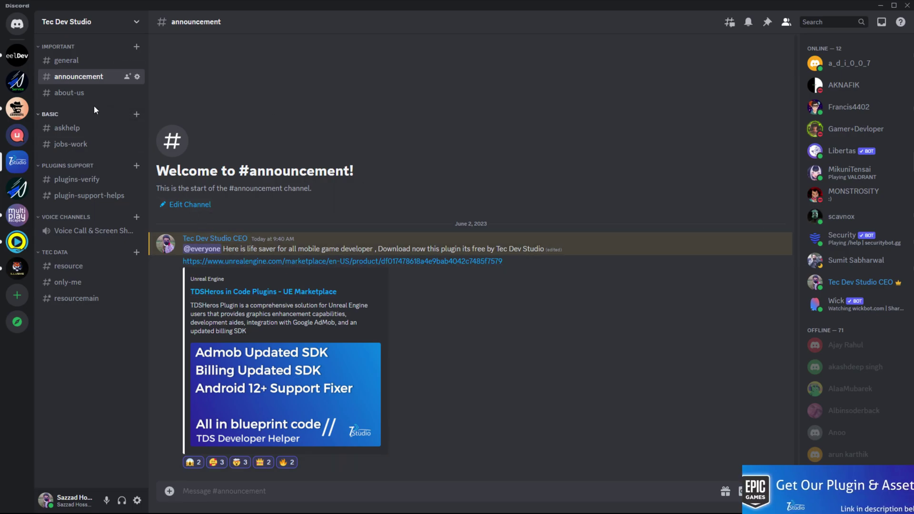
pyautogui.click(69, 92)
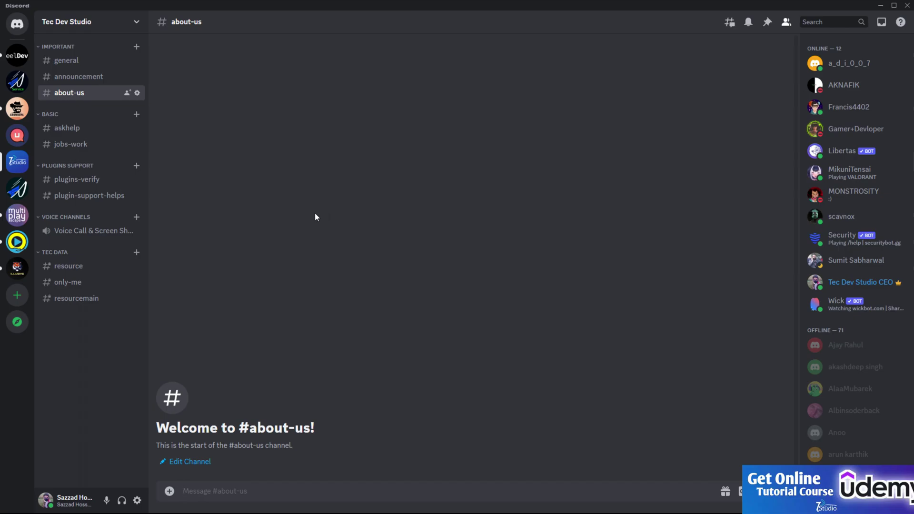
pyautogui.click(67, 127)
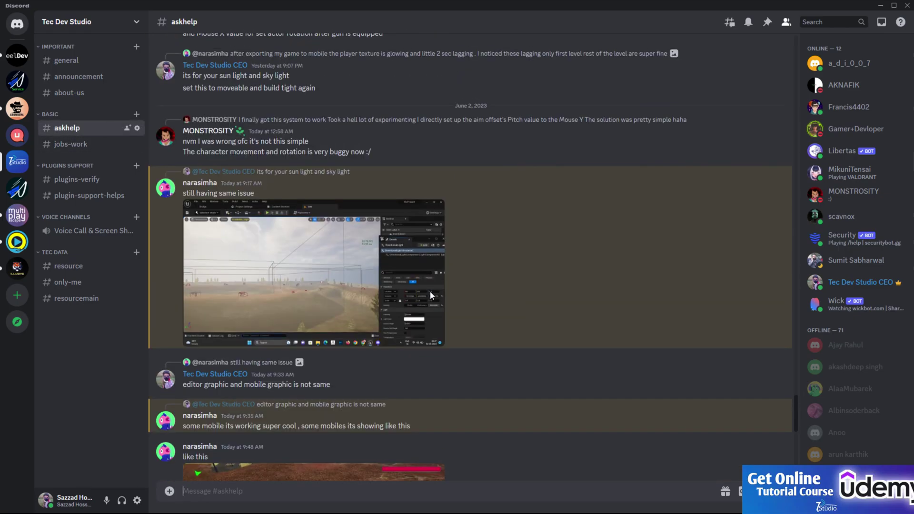
pyautogui.scroll(20, 431, 295)
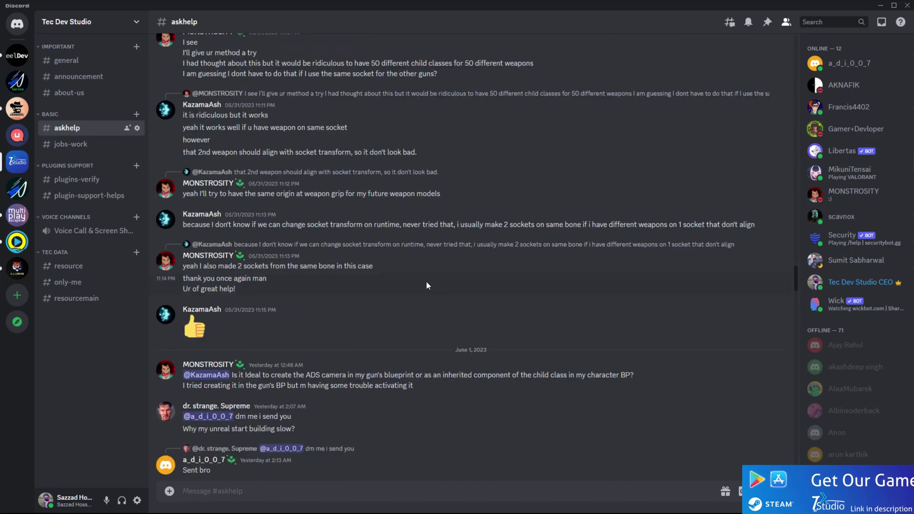
pyautogui.scroll(15, 429, 287)
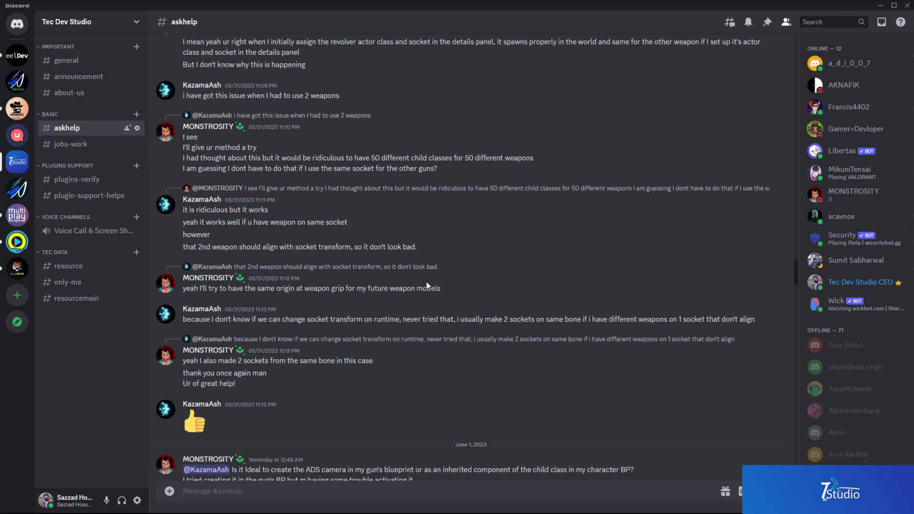
pyautogui.scroll(-3, 737, 237)
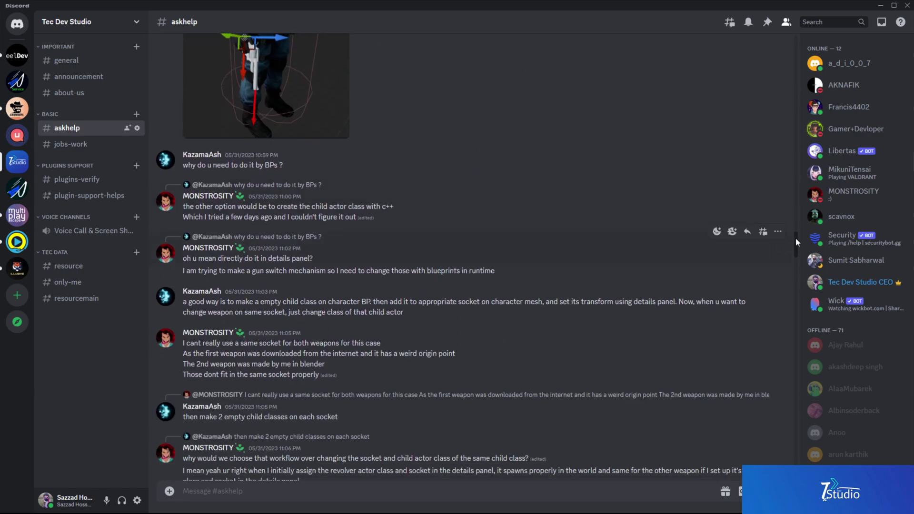
pyautogui.moveTo(796, 245); pyautogui.dragTo(757, 493)
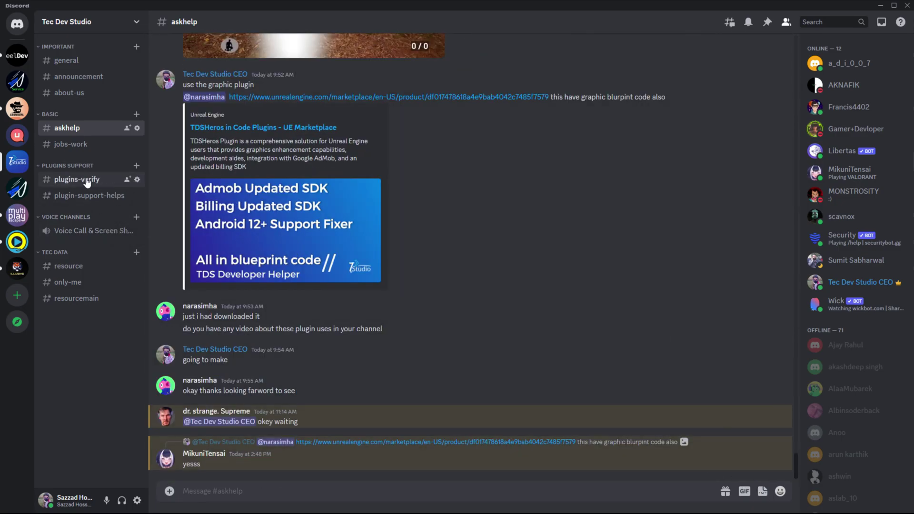
pyautogui.click(90, 180)
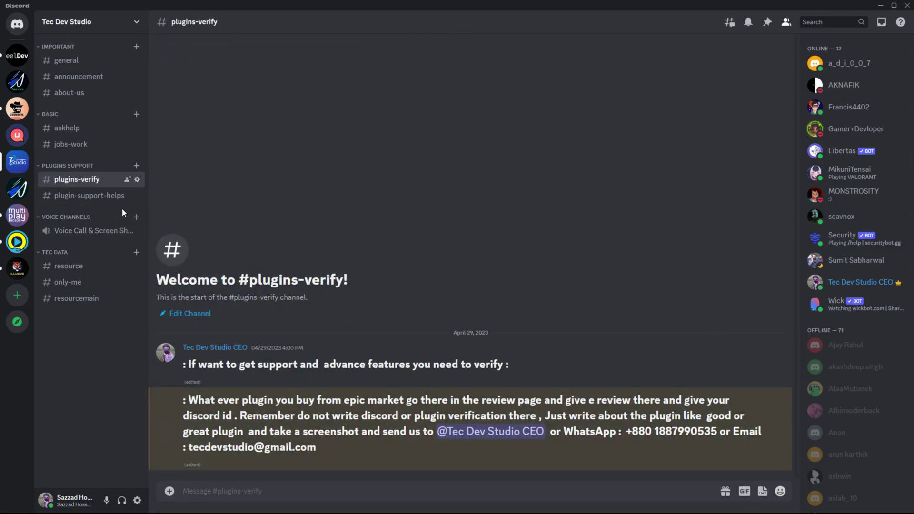
pyautogui.click(95, 198)
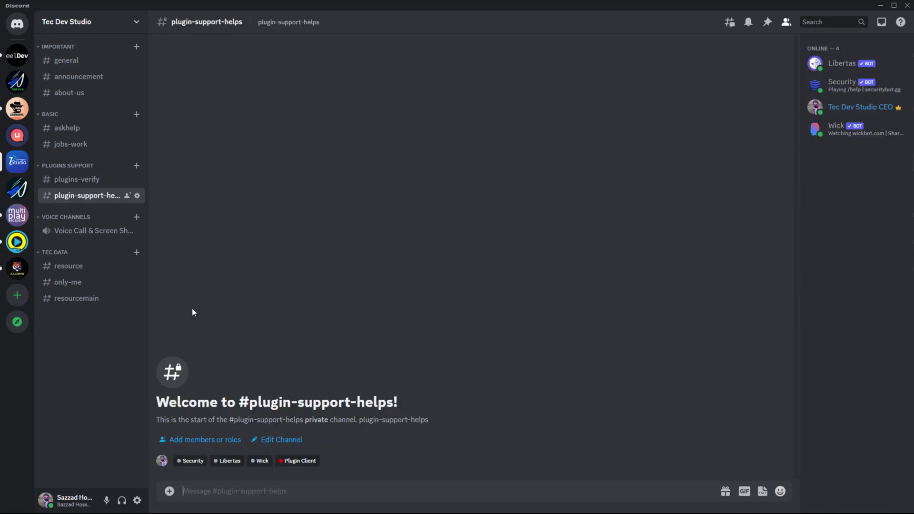
pyautogui.click(79, 77)
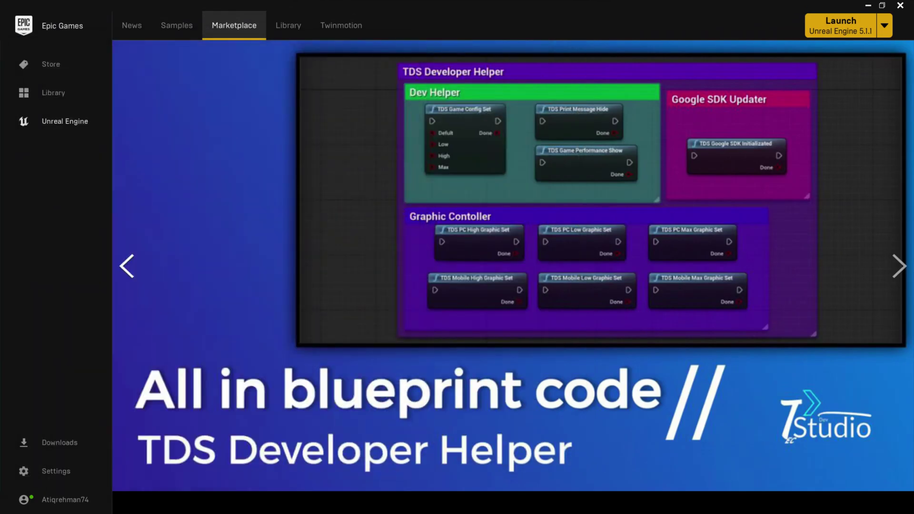
# - Close the enlarged screenshot and reopen the TDSHeros page from the Free Marketplace listing
pyautogui.click(377, 194)
pyautogui.moveTo(523, 120)
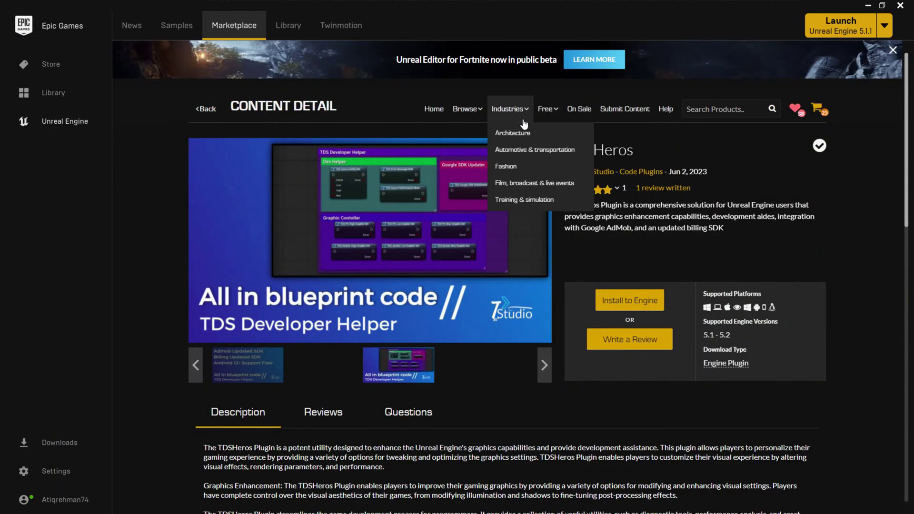
pyautogui.click(548, 109)
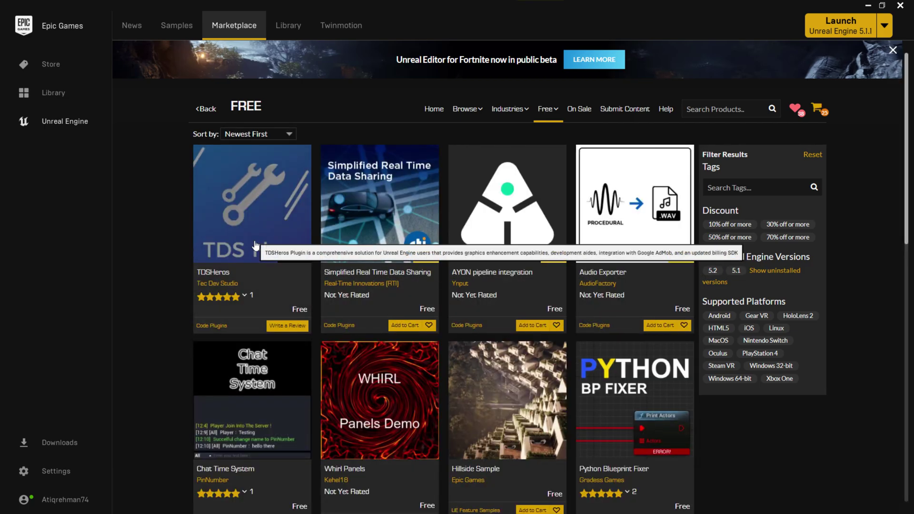
pyautogui.click(256, 245)
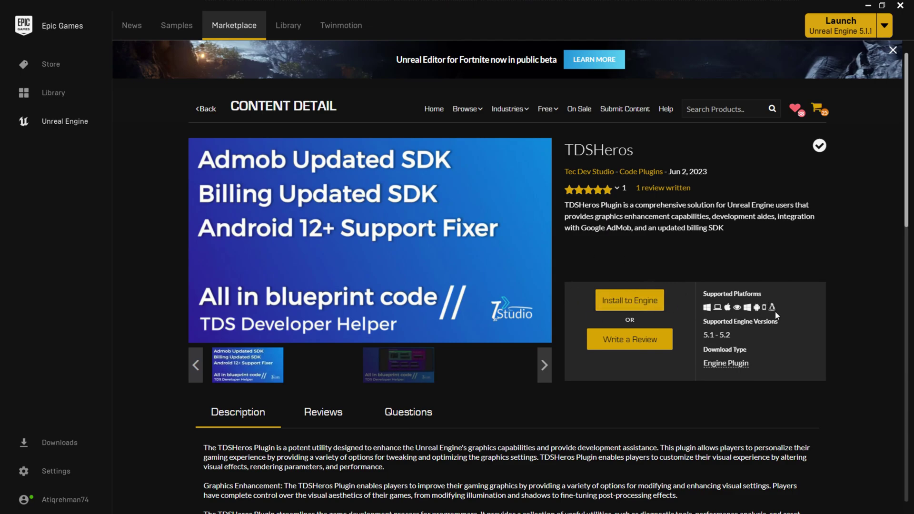
pyautogui.moveTo(767, 307)
# - Read the TDSHeros supported engine versions (5.1 - 5.2) and code modules, scrolling to the documentation link
pyautogui.moveTo(733, 335); pyautogui.dragTo(701, 335)
pyautogui.click(764, 337)
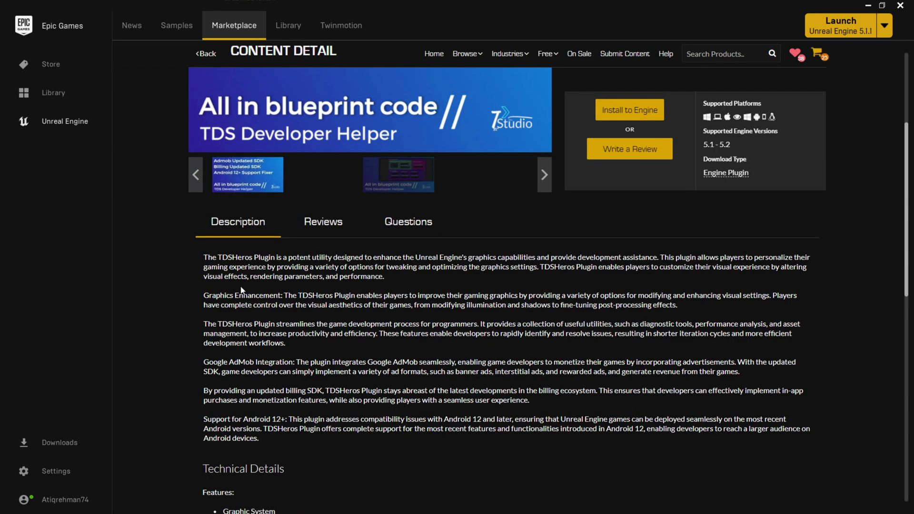
pyautogui.scroll(-5, 462, 370)
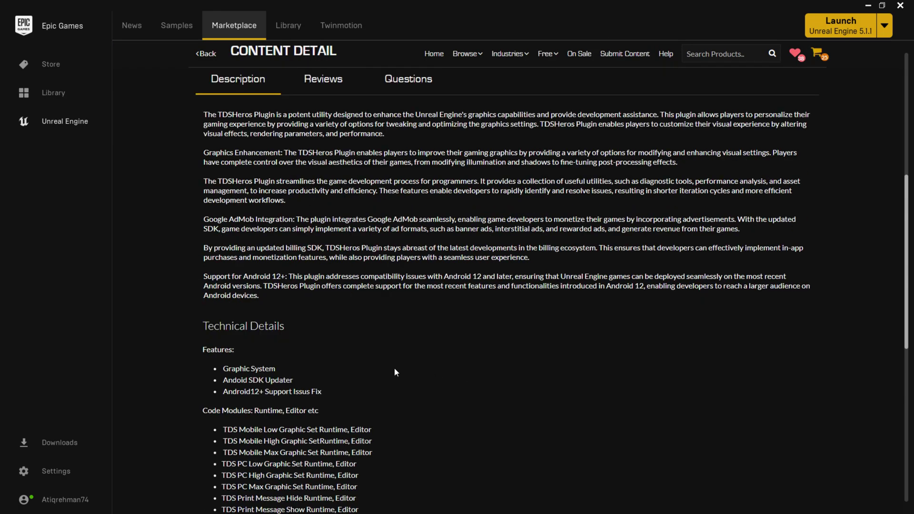
pyautogui.moveTo(381, 424); pyautogui.dragTo(221, 337)
pyautogui.click(407, 360)
pyautogui.scroll(-2, 407, 359)
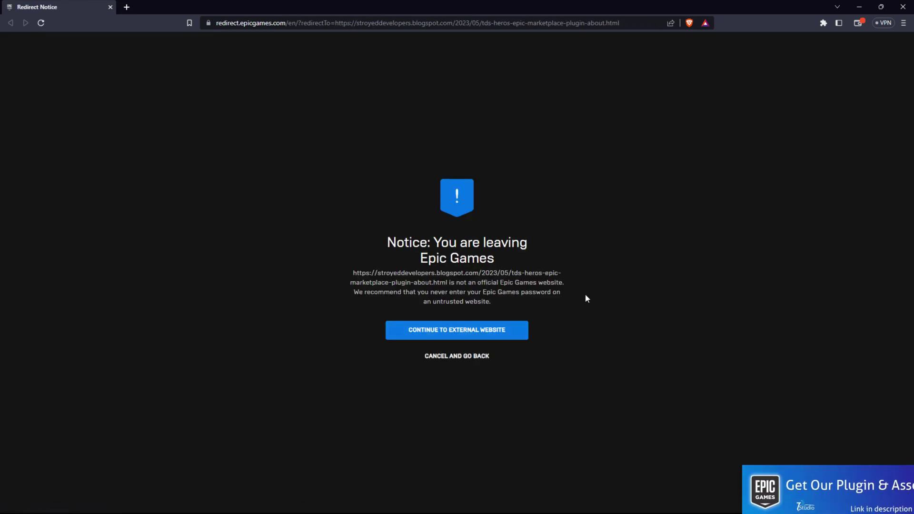
# - Continue past Epic's leaving-site notice and scroll through the developer's TDSHeros blog article
pyautogui.click(412, 332)
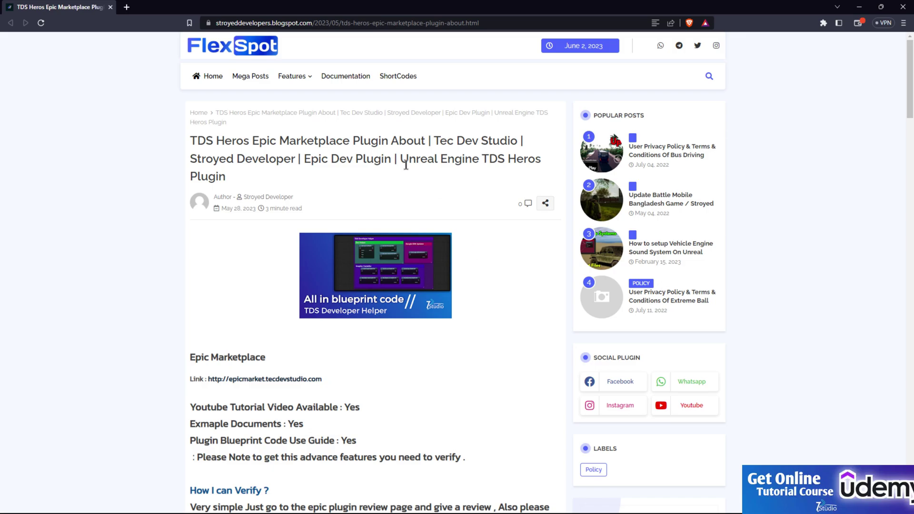
pyautogui.scroll(-3, 464, 155)
pyautogui.scroll(-5, 464, 152)
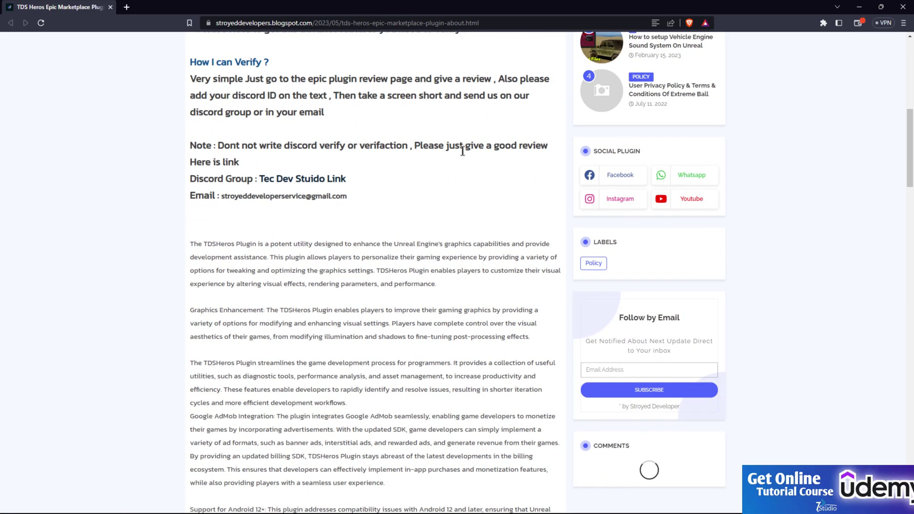
pyautogui.scroll(-1, 464, 149)
pyautogui.scroll(-10, 464, 148)
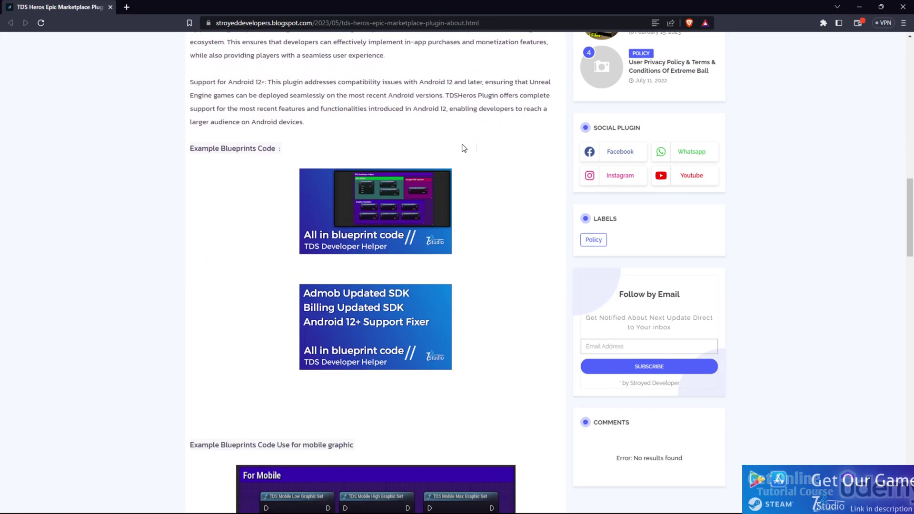
pyautogui.scroll(-6, 457, 139)
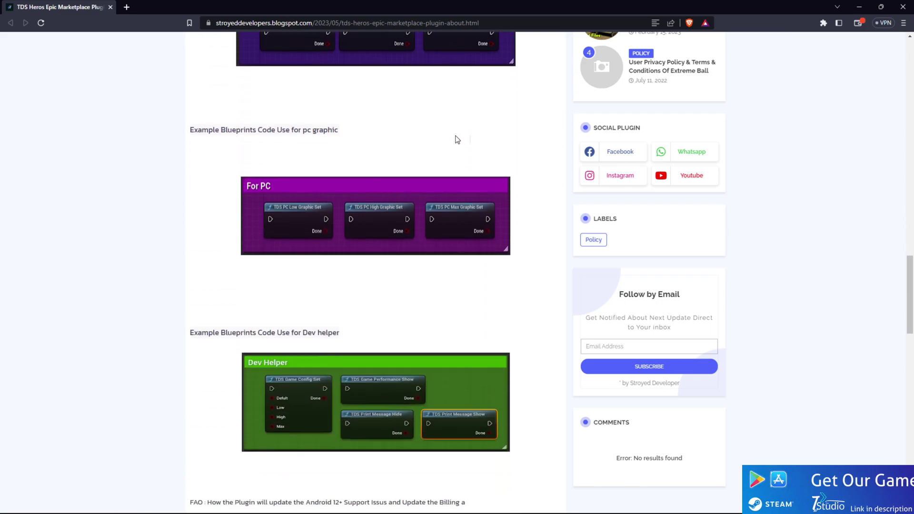
pyautogui.scroll(-5, 458, 139)
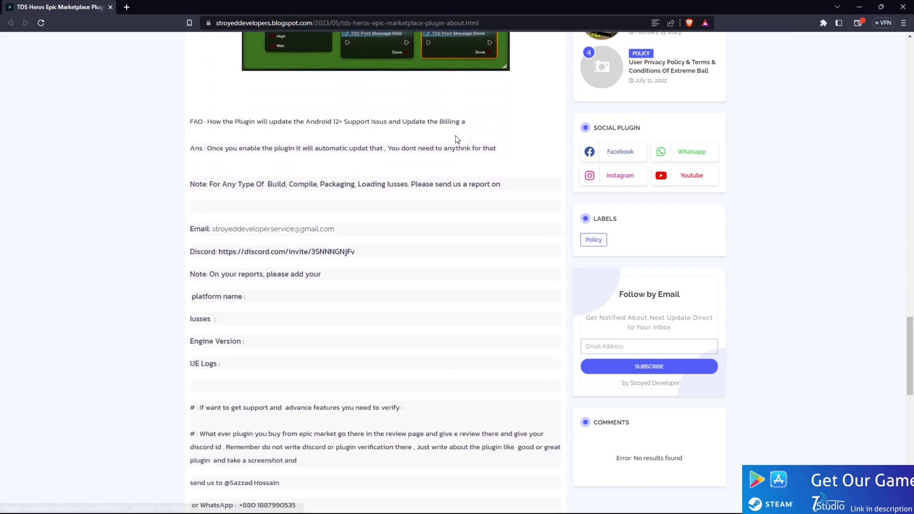
pyautogui.scroll(-1, 433, 139)
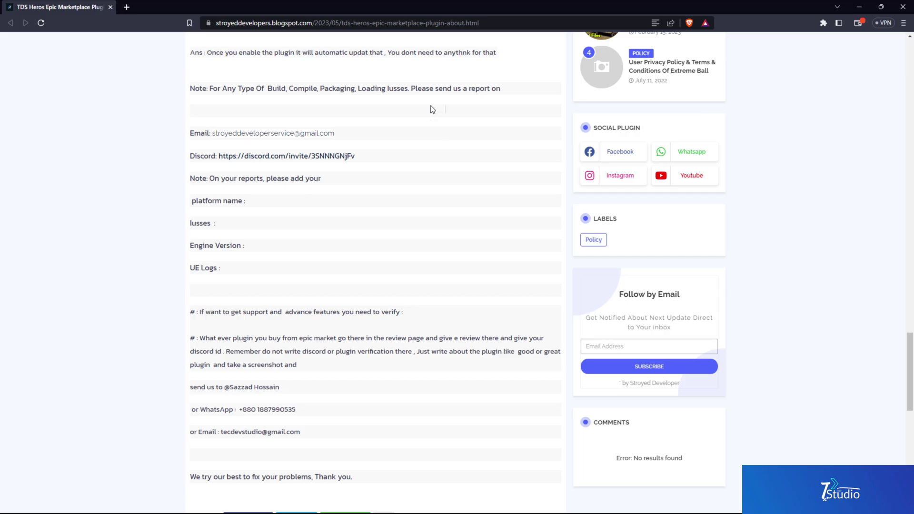
pyautogui.scroll(-2, 444, 133)
pyautogui.scroll(20, 447, 138)
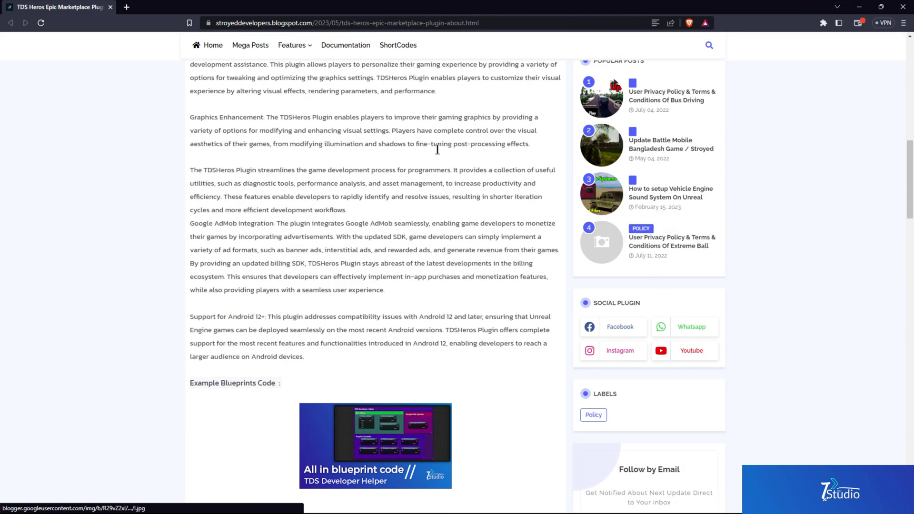
pyautogui.scroll(-10, 439, 150)
pyautogui.scroll(-6, 439, 153)
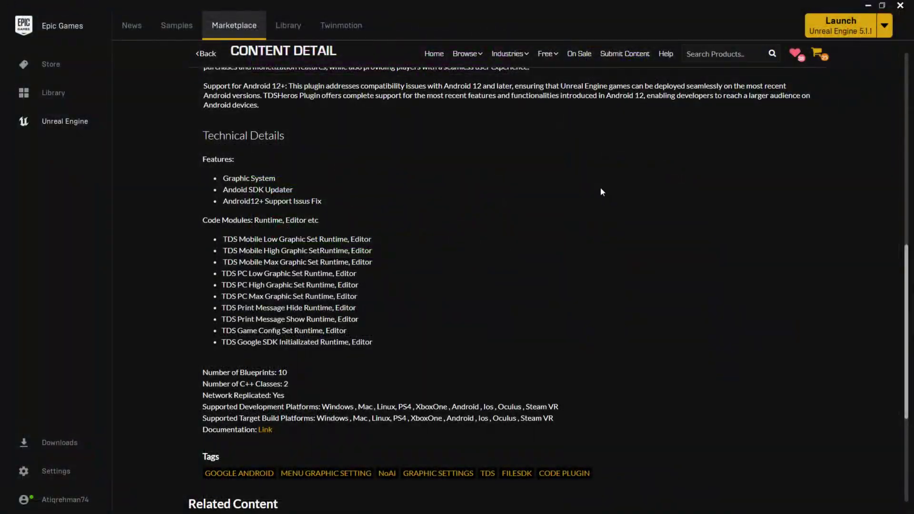
pyautogui.scroll(12, 549, 202)
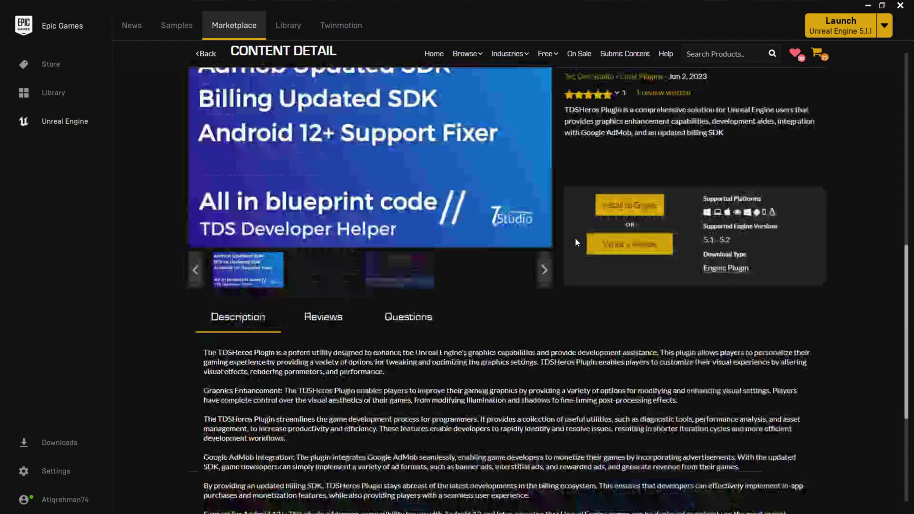
# - Minimize the Launcher to reveal the MobileTDS Third Person setup in the Project Browser
pyautogui.click(867, 6)
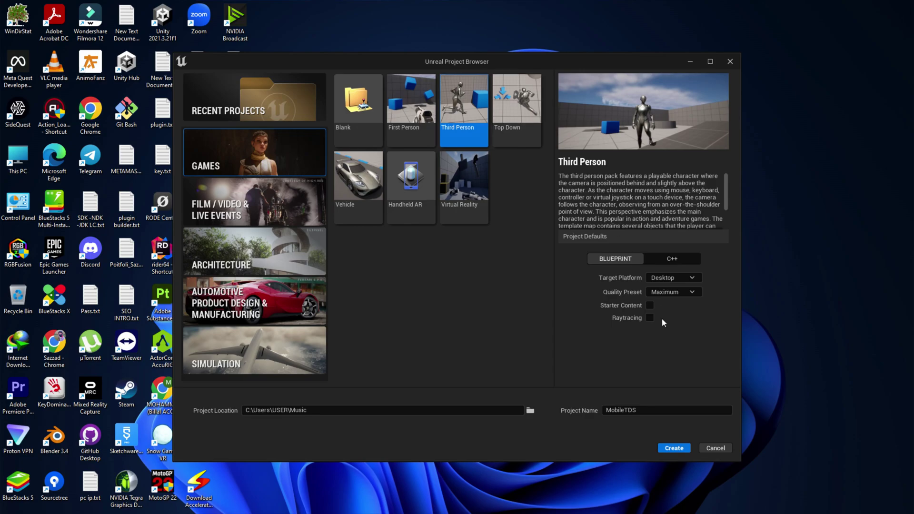
# - Create the MobileTDS Third Person project, orbit around ThirdPersonMap, then minimize the editor
pyautogui.click(680, 450)
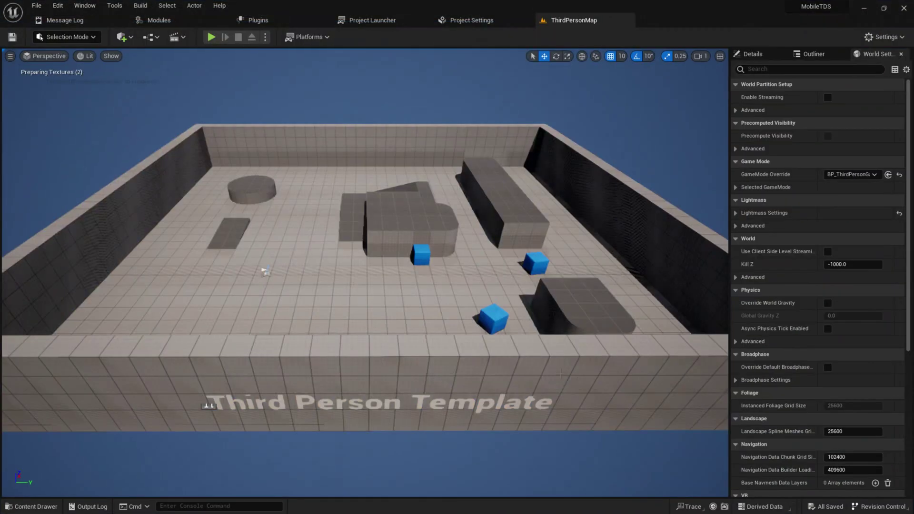
pyautogui.moveTo(674, 432)
pyautogui.mouseDown(button='right')
pyautogui.moveTo(591, 424)
pyautogui.moveTo(667, 429)
pyautogui.mouseUp(button='right')
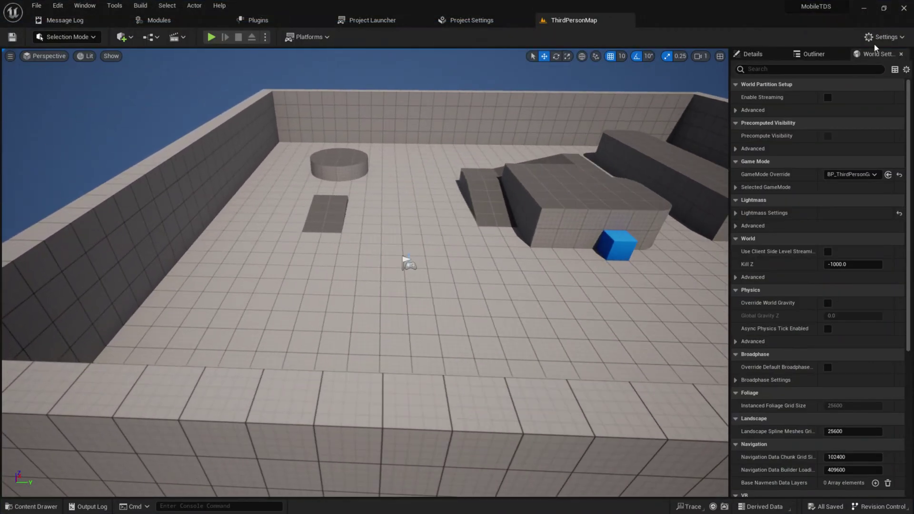
pyautogui.click(864, 7)
# - Install the 43.4 MB TDSHeros plugin to engine version 5.2, then minimize the Launcher
pyautogui.click(597, 506)
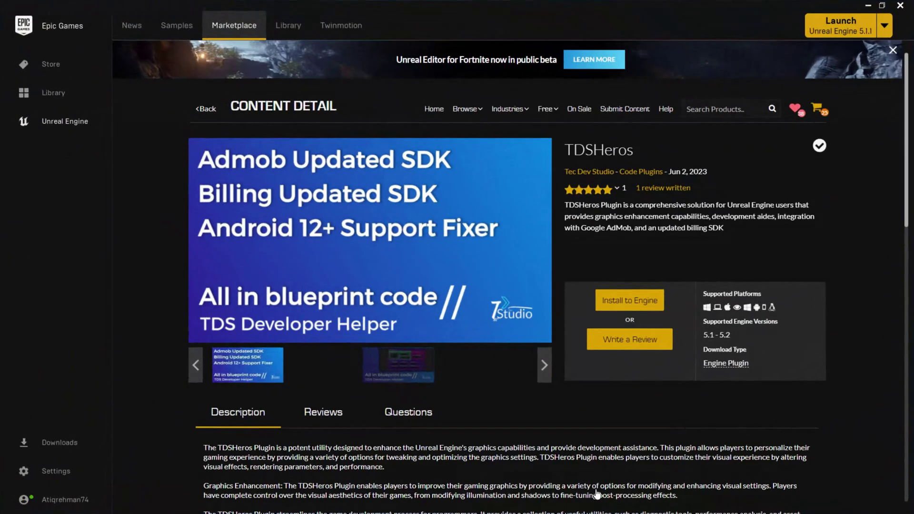
pyautogui.click(625, 301)
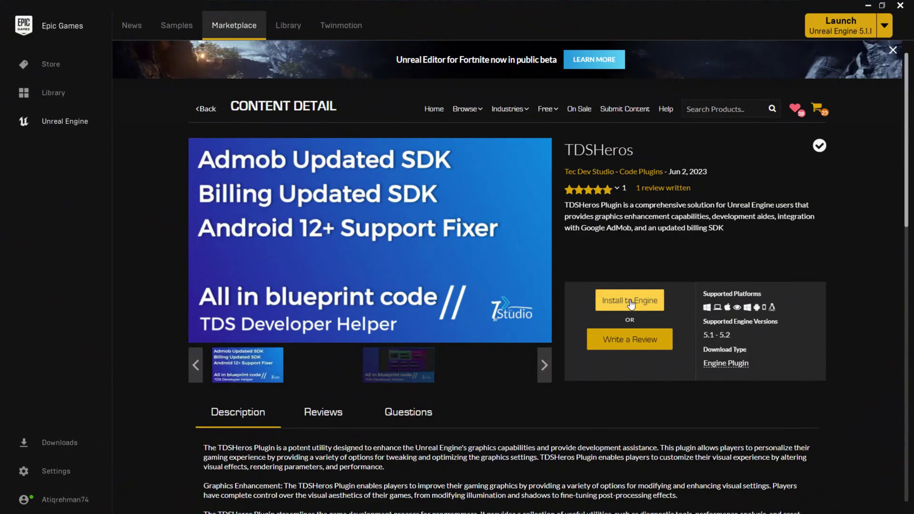
pyautogui.click(415, 263)
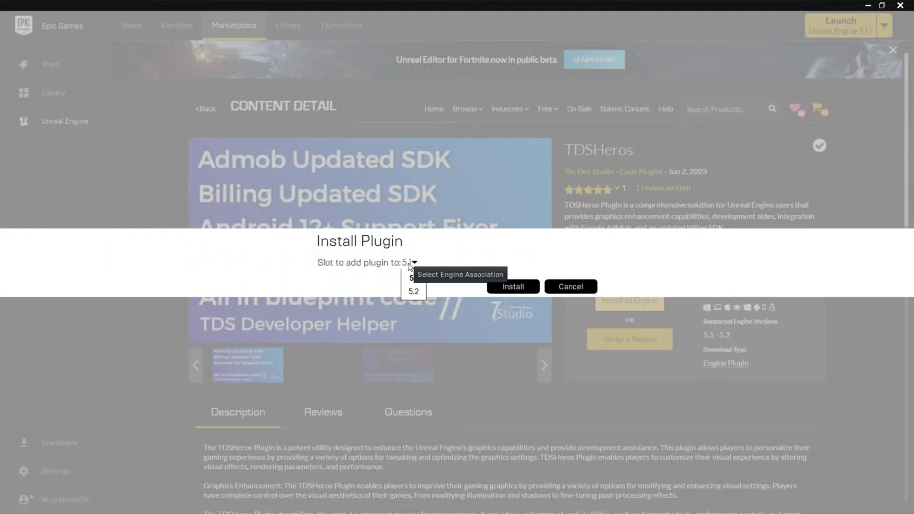
pyautogui.click(445, 265)
pyautogui.click(417, 263)
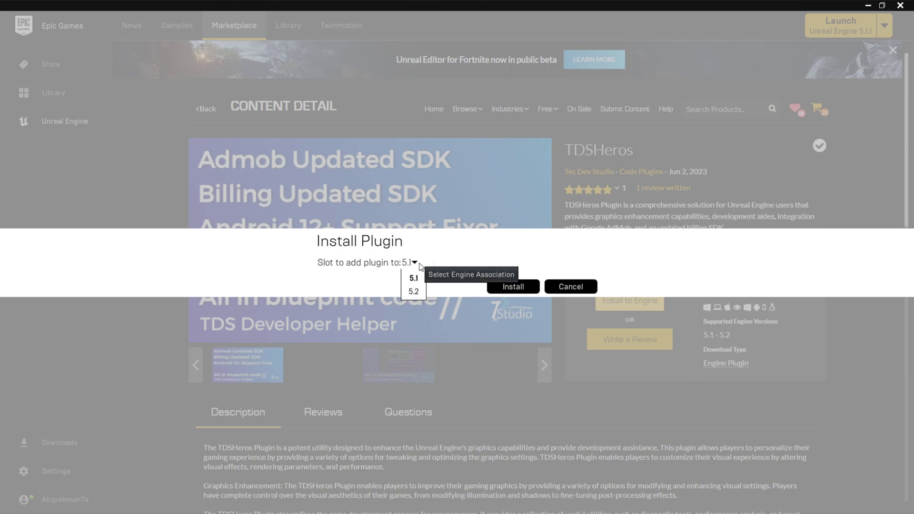
pyautogui.click(417, 291)
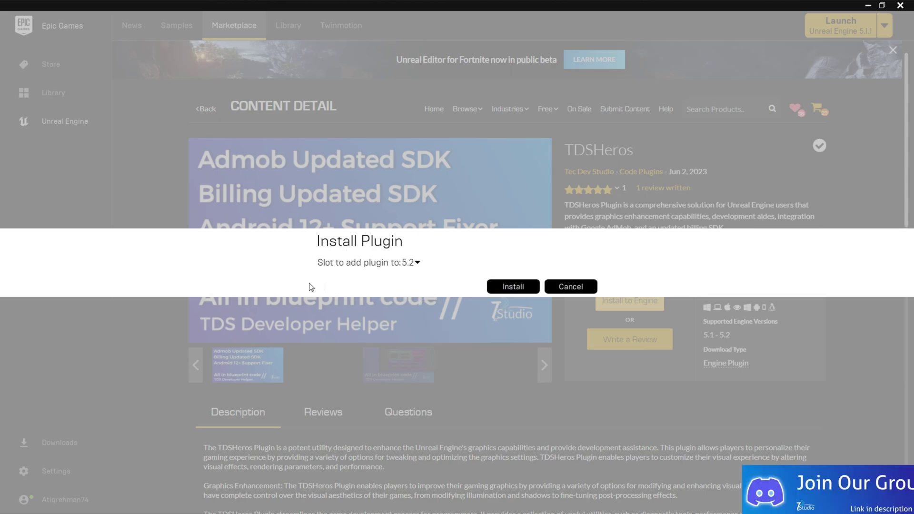
pyautogui.click(505, 287)
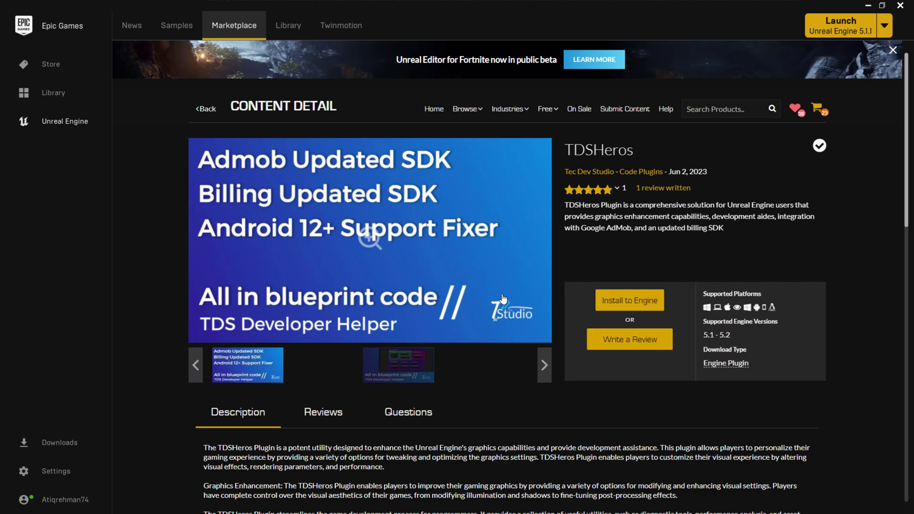
pyautogui.click(868, 6)
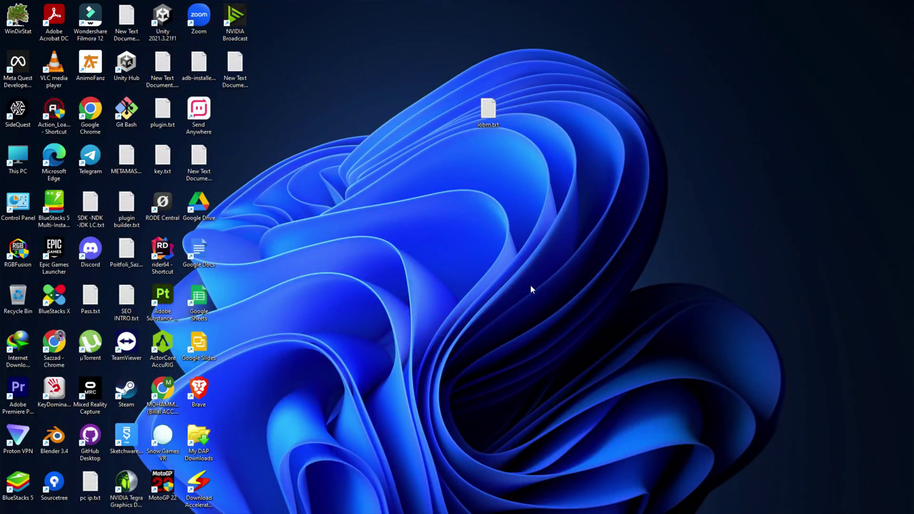
# - Open MobileTDS.uproject from Music > MobileTDS in File Explorer, then close Explorer
pyautogui.click(447, 503)
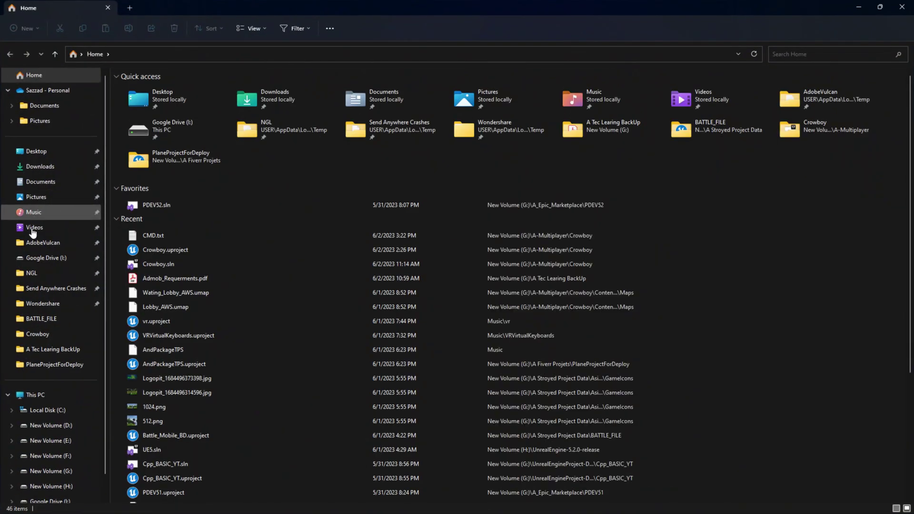
pyautogui.click(33, 211)
pyautogui.doubleClick(142, 98)
pyautogui.click(169, 177)
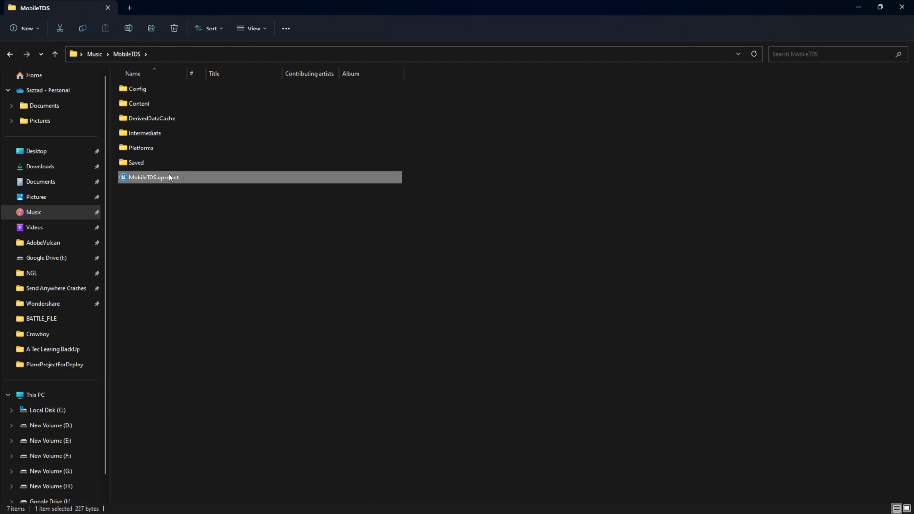
pyautogui.click(902, 7)
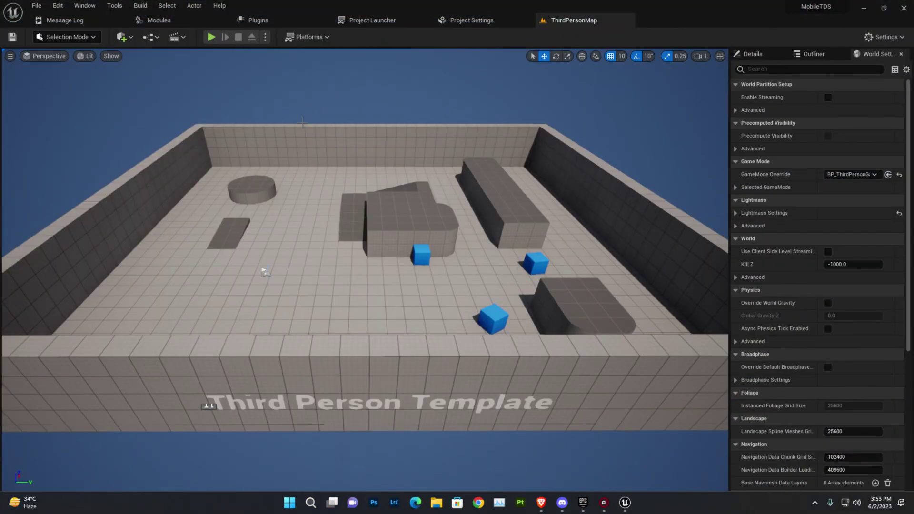
# - Tick TDSHeros under the Plugins window's Installed > Other category to enable it
pyautogui.click(258, 20)
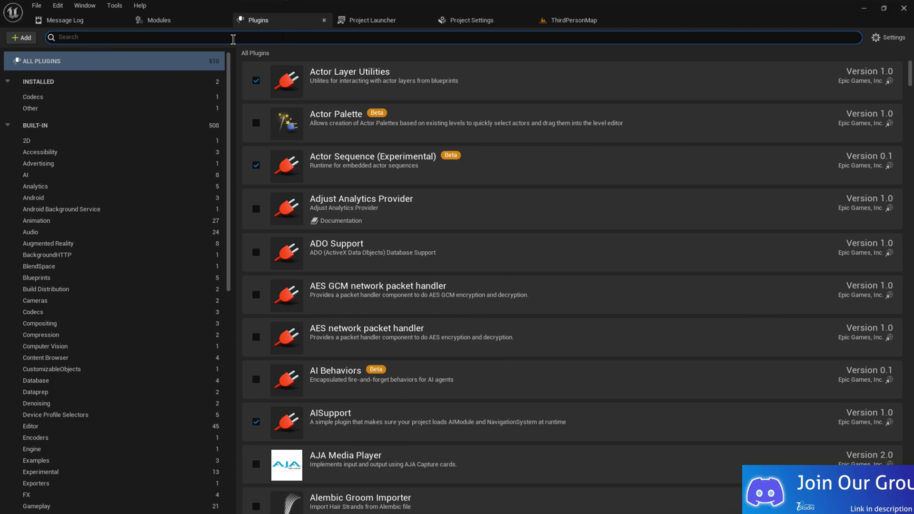
pyautogui.click(34, 110)
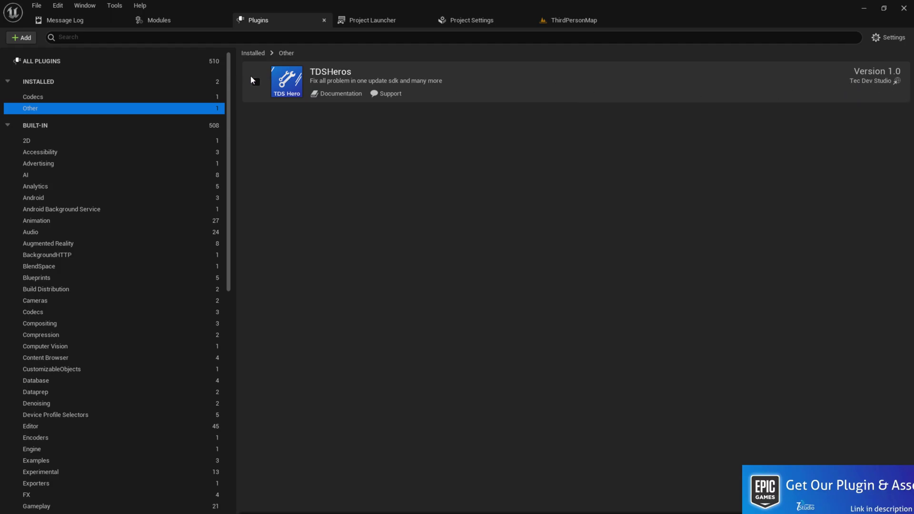
pyautogui.click(256, 81)
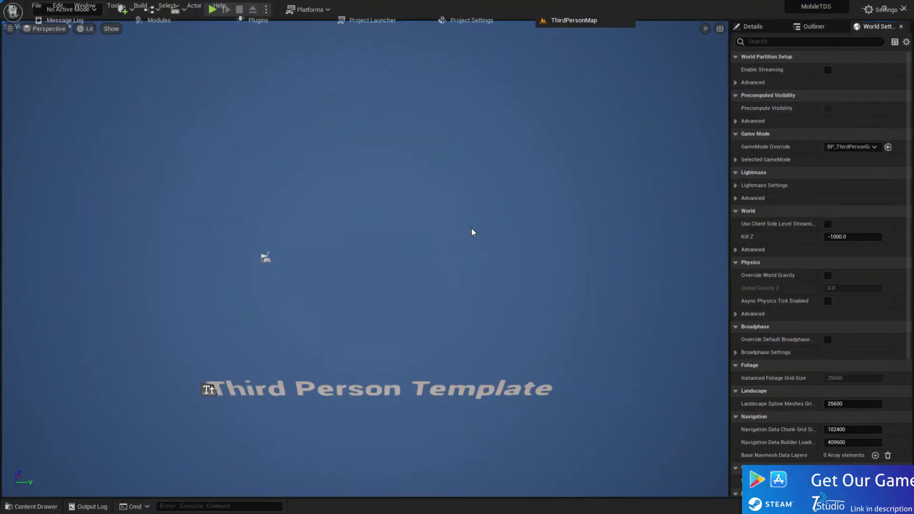
pyautogui.moveTo(490, 218)
pyautogui.mouseDown(button='right')
pyautogui.moveTo(455, 212)
pyautogui.moveTo(476, 190)
pyautogui.mouseUp(button='right')
pyautogui.press('w')
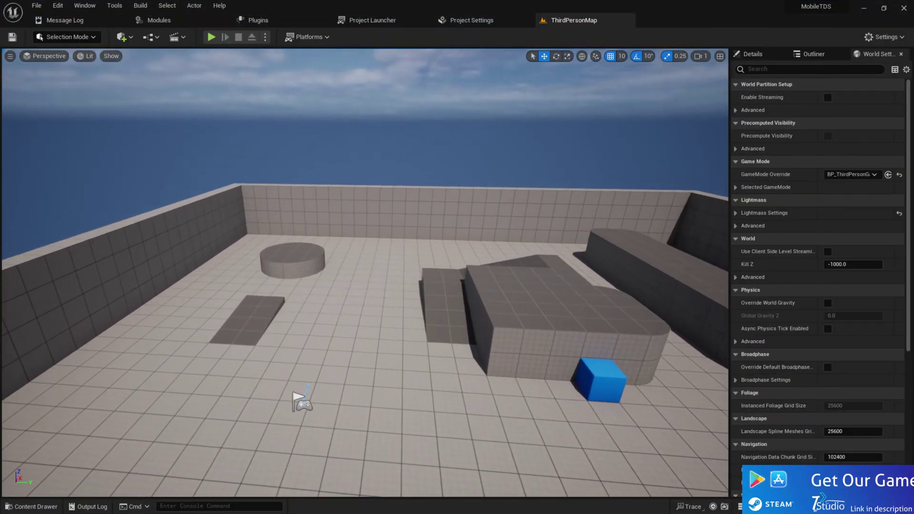
pyautogui.moveTo(448, 232); pyautogui.dragTo(443, 233, button='right')
pyautogui.click(293, 506)
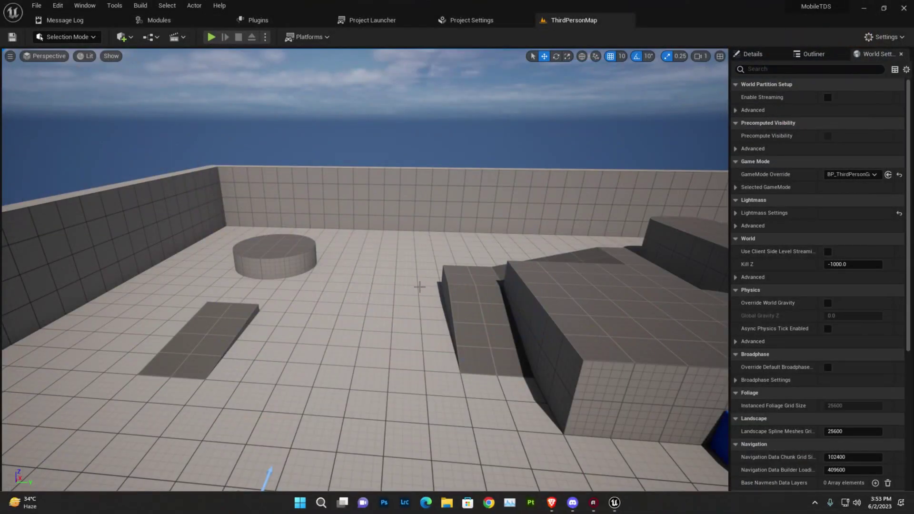
# - Check under Plugins > Installed > Other that TDSHeros Version 1.0 is still ticked, then resize the windows
pyautogui.click(255, 20)
pyautogui.click(76, 108)
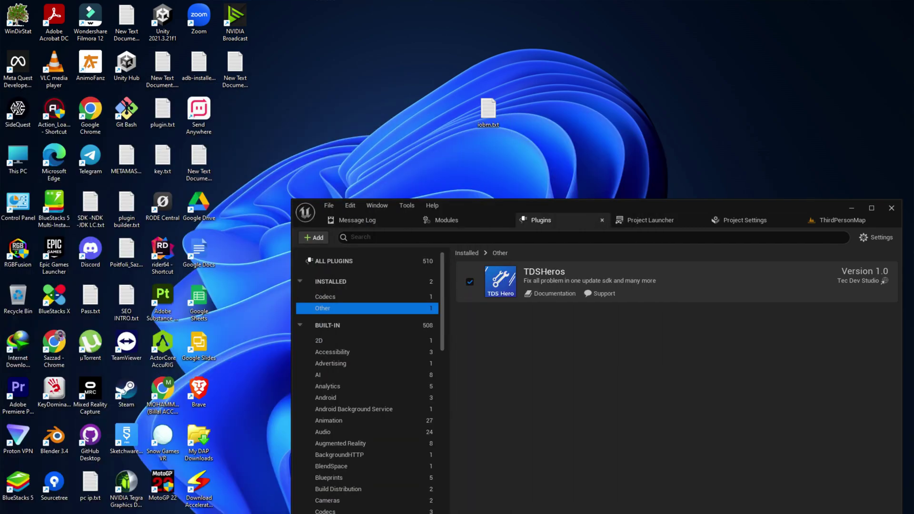
pyautogui.moveTo(543, 200); pyautogui.dragTo(378, 117)
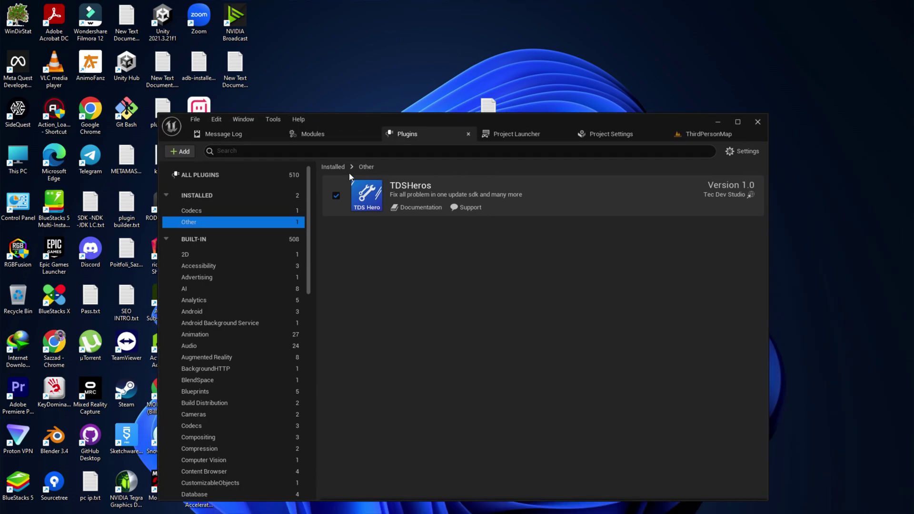
pyautogui.moveTo(0, 119); pyautogui.dragTo(501, 116)
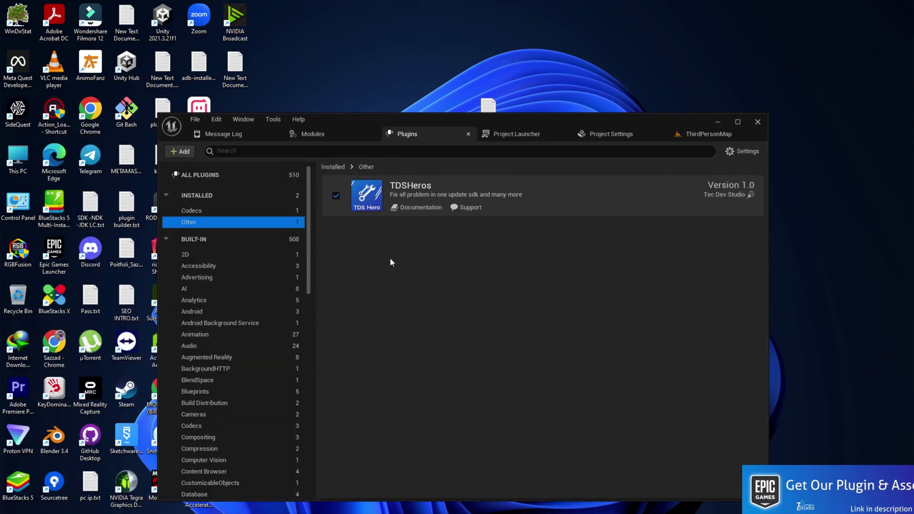
# - Maximize the Unreal Editor on the ThirdPersonMap level and show the Android packaging options under Platforms
pyautogui.click(738, 122)
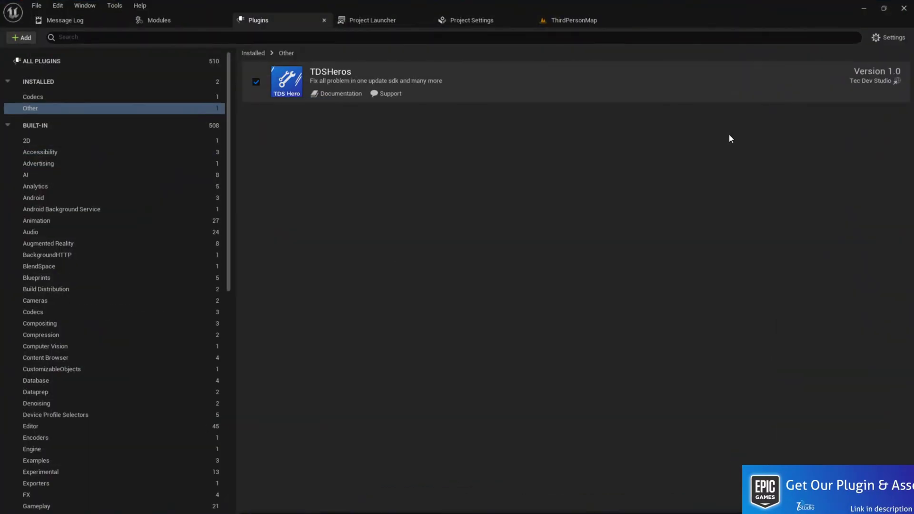
pyautogui.click(566, 24)
pyautogui.click(305, 40)
pyautogui.moveTo(337, 100)
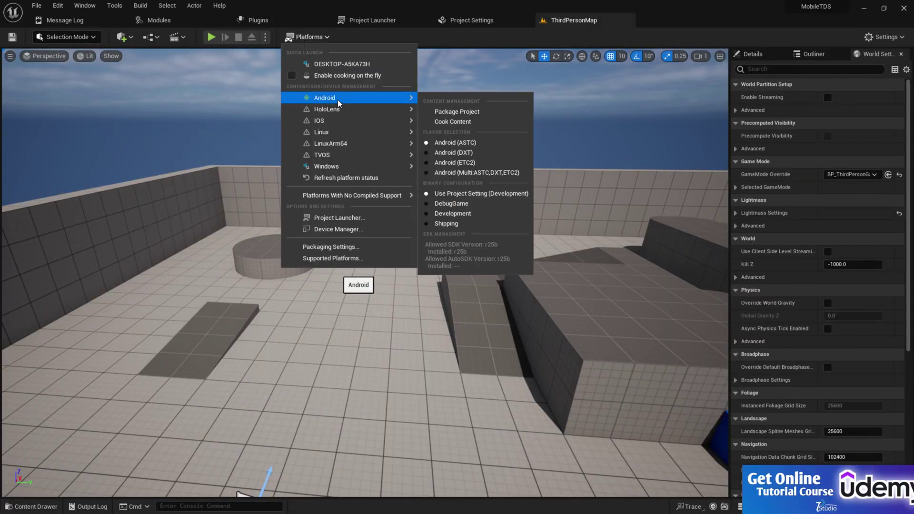
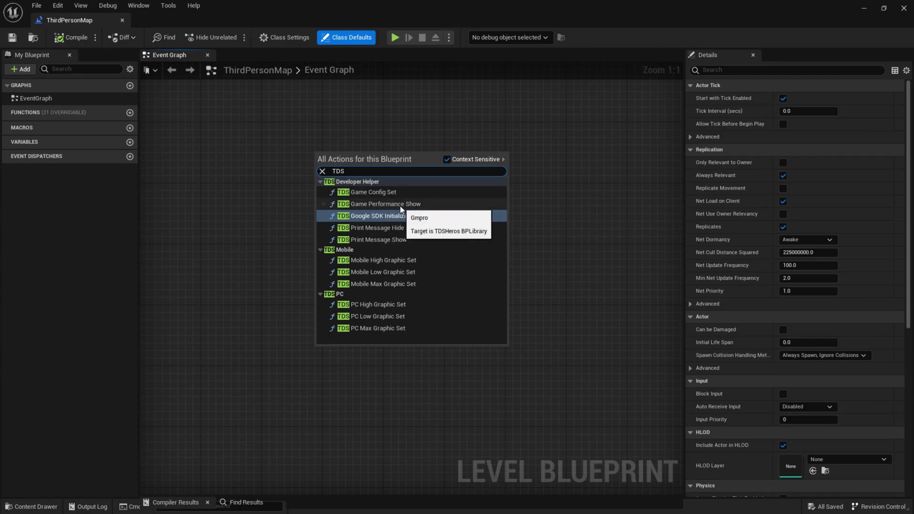
# - Place a TDS Game Performance Show node and an Event BeginPlay node beside it
pyautogui.click(377, 206)
pyautogui.moveTo(270, 165); pyautogui.dragTo(298, 183, button='right')
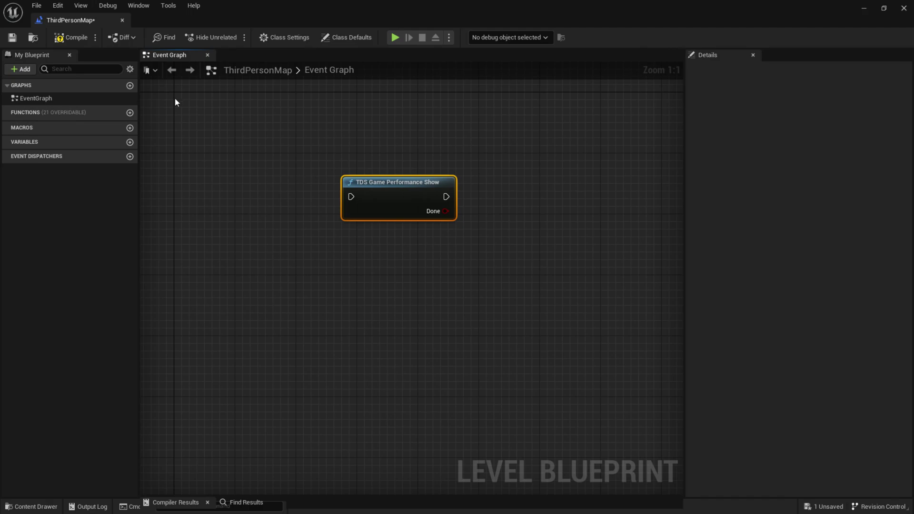
pyautogui.rightClick(230, 146)
pyautogui.write('BEGIN')
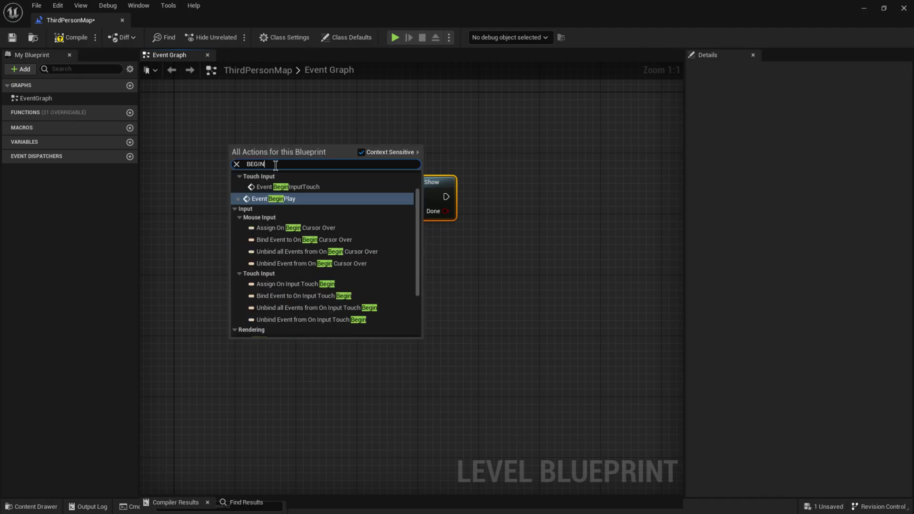
pyautogui.press('Return')
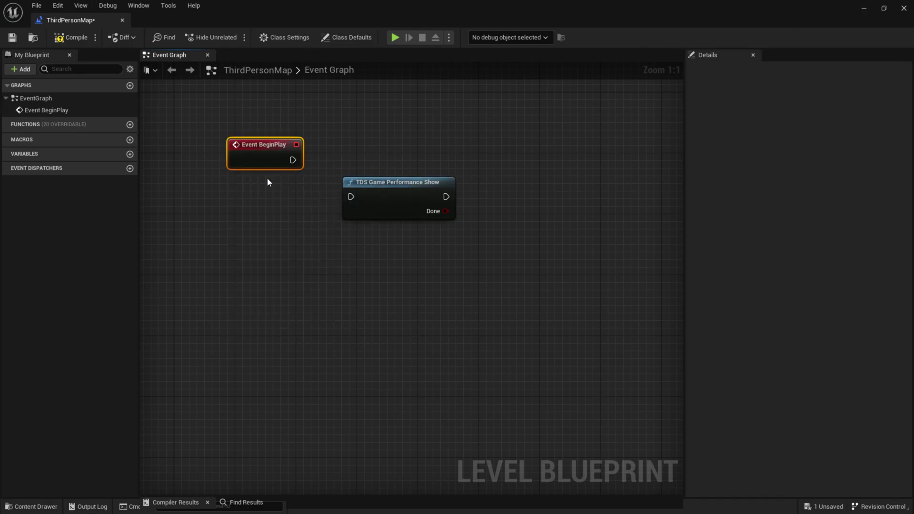
pyautogui.moveTo(267, 162); pyautogui.dragTo(352, 197)
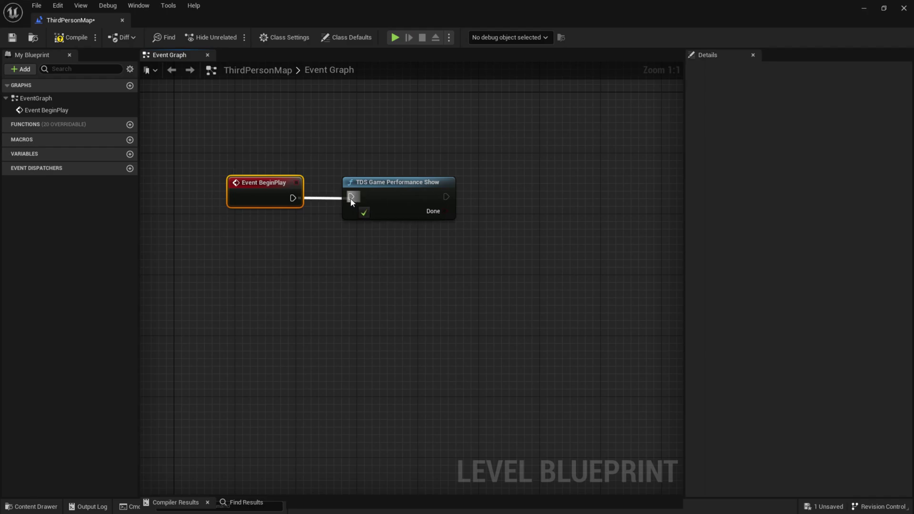
# - Save the level blueprint and close it, returning to the ThirdPersonMap viewport
pyautogui.click(12, 37)
pyautogui.click(123, 20)
pyautogui.moveTo(514, 265); pyautogui.dragTo(562, 286, button='right')
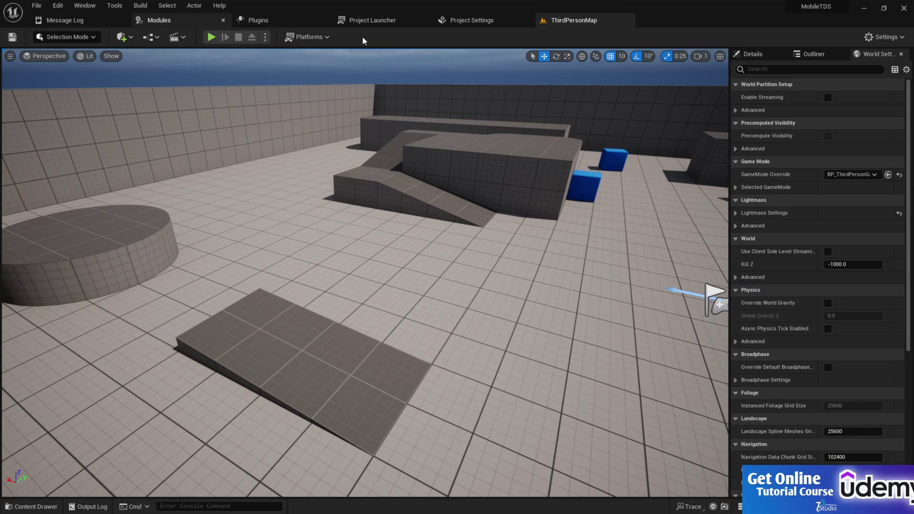
# - Open the Level Blueprint from the Blueprints menu, dock its tab, and return to the ThirdPersonMap view
pyautogui.click(159, 40)
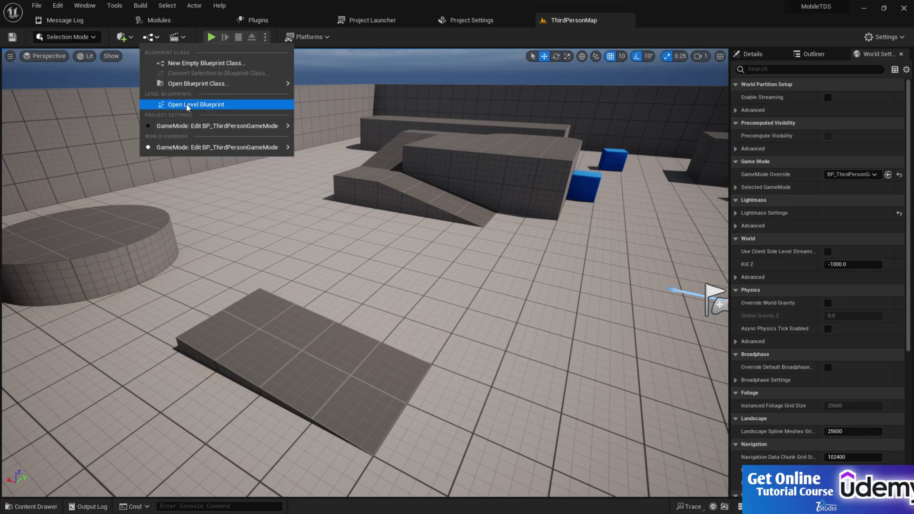
pyautogui.click(188, 104)
pyautogui.moveTo(79, 24); pyautogui.dragTo(537, 19)
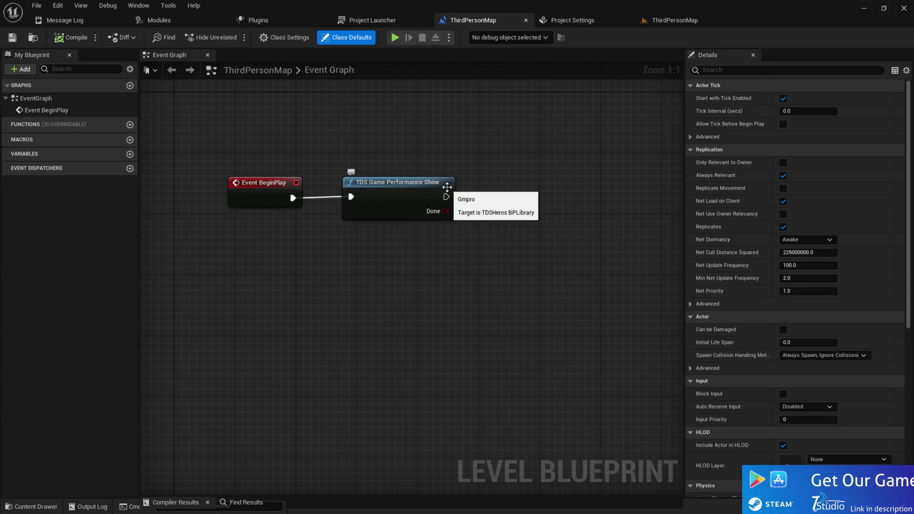
pyautogui.click(660, 22)
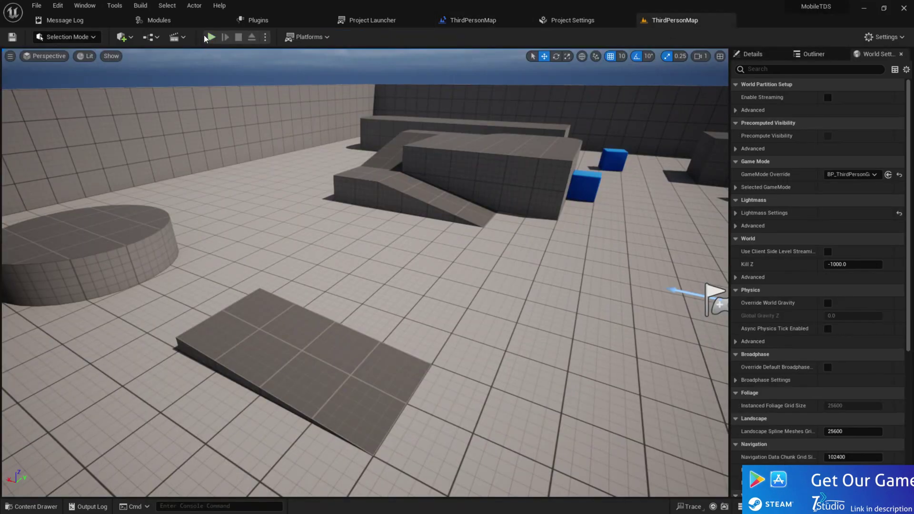
# - Play-test the level, running and jumping across the cylinder, ramp and platform, then stop
pyautogui.click(210, 37)
pyautogui.press('w')
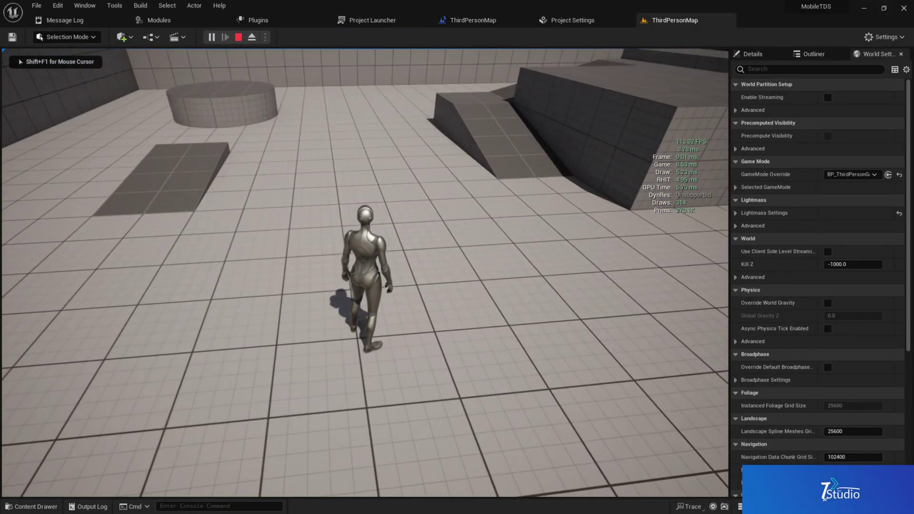
pyautogui.press('w')
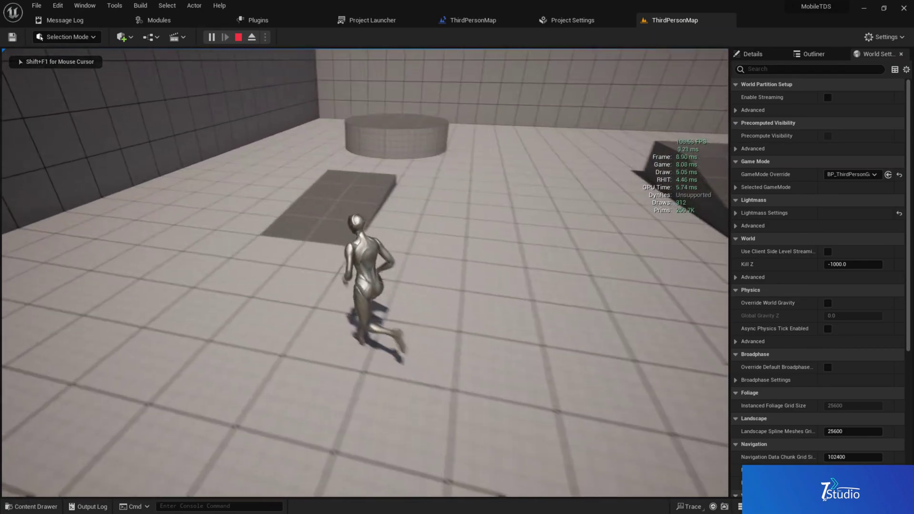
pyautogui.press('space')
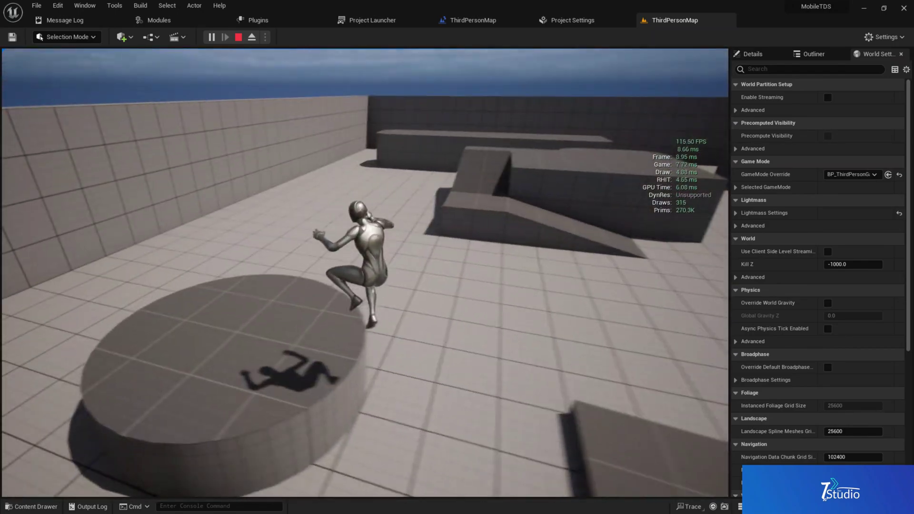
pyautogui.press('space')
pyautogui.press('space')
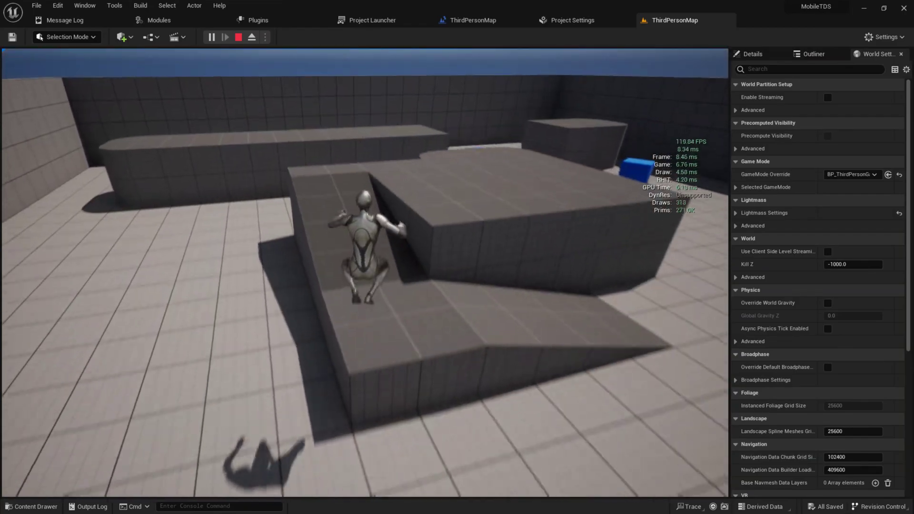
pyautogui.press('w')
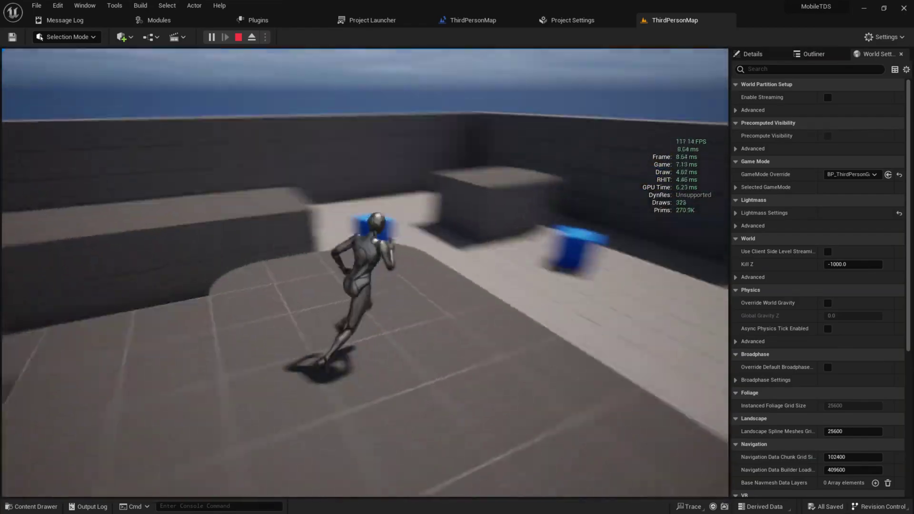
pyautogui.press('space')
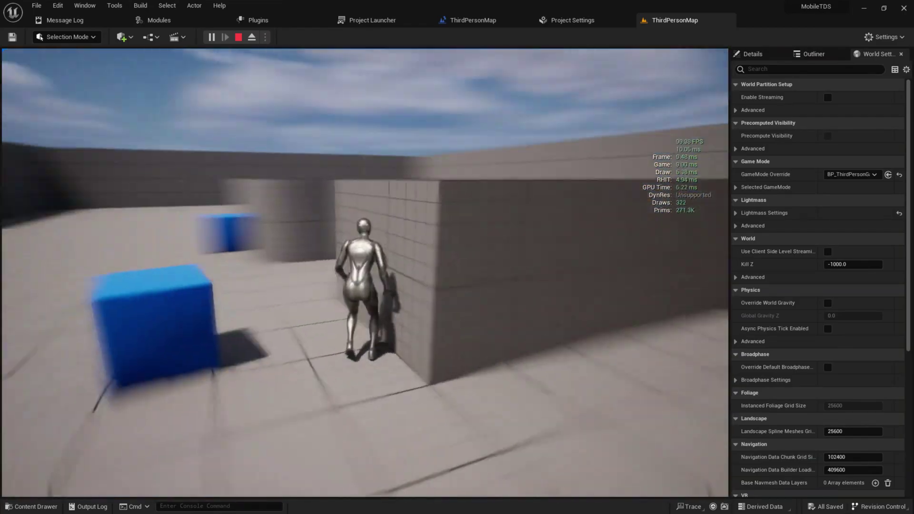
pyautogui.press('w')
pyautogui.press('space')
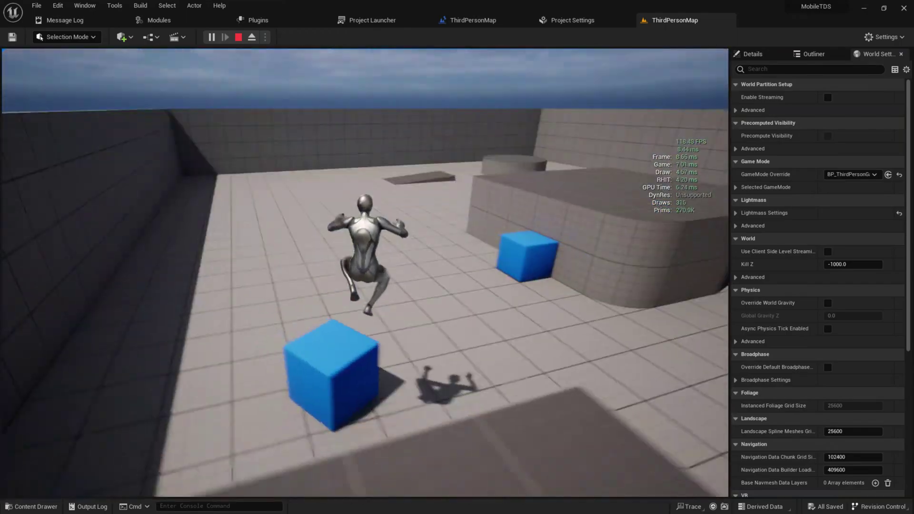
pyautogui.press('space')
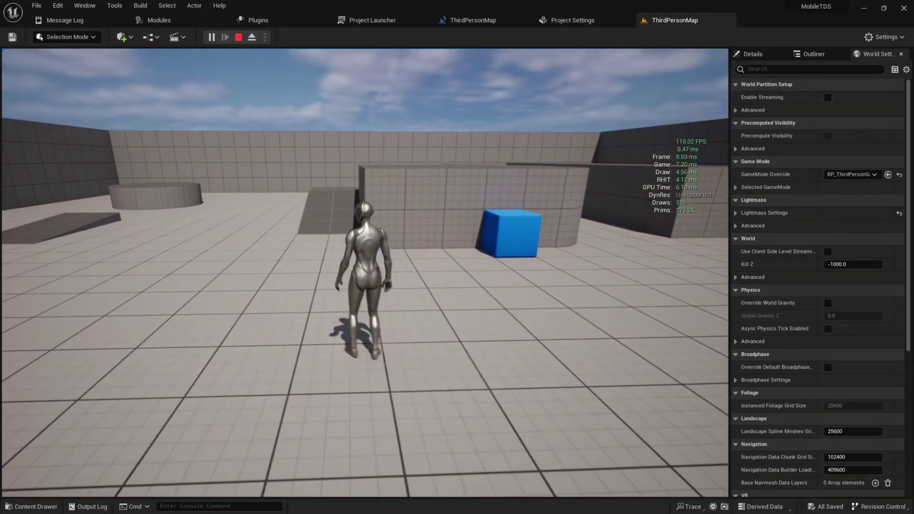
pyautogui.press('Escape')
# - Wire a new Print String node from Event BeginPlay's execution output in the Event Graph
pyautogui.click(473, 21)
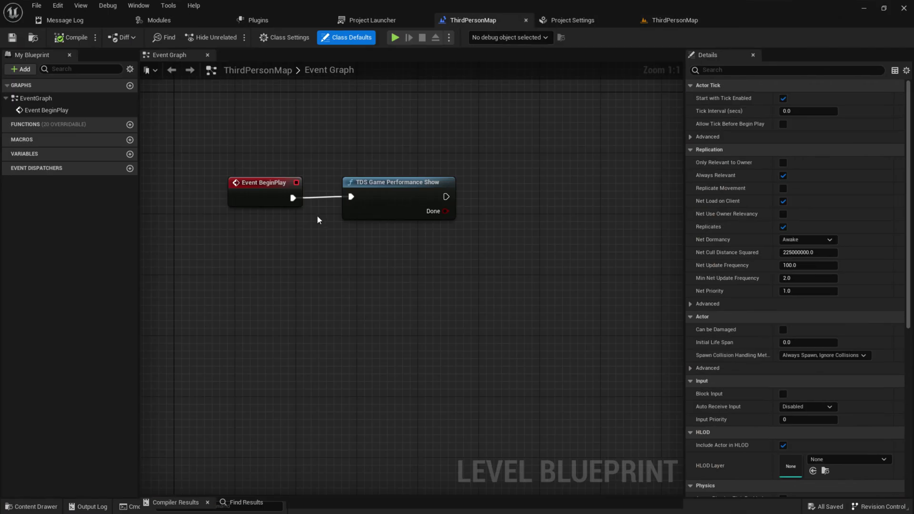
pyautogui.moveTo(293, 198); pyautogui.dragTo(211, 183, button='right')
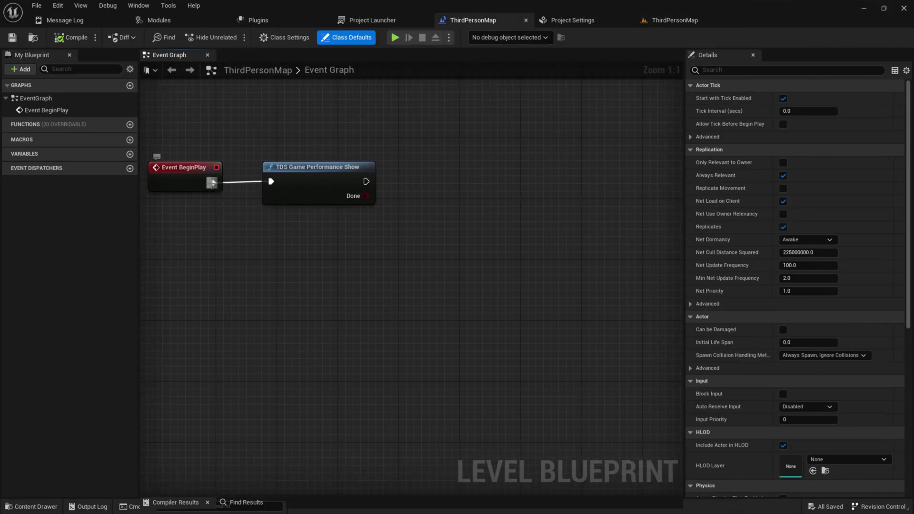
pyautogui.rightClick(227, 238)
pyautogui.moveTo(213, 183); pyautogui.dragTo(258, 286)
pyautogui.write('print')
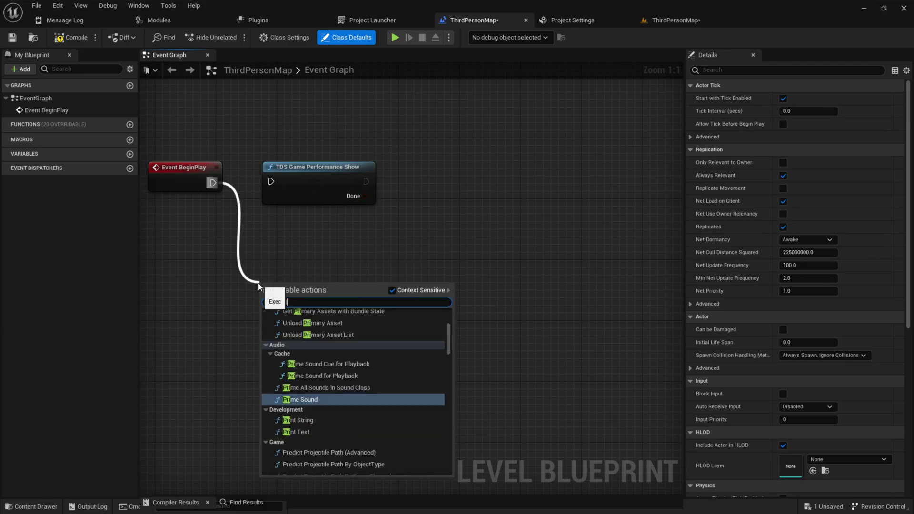
pyautogui.press('Return')
pyautogui.click(353, 281)
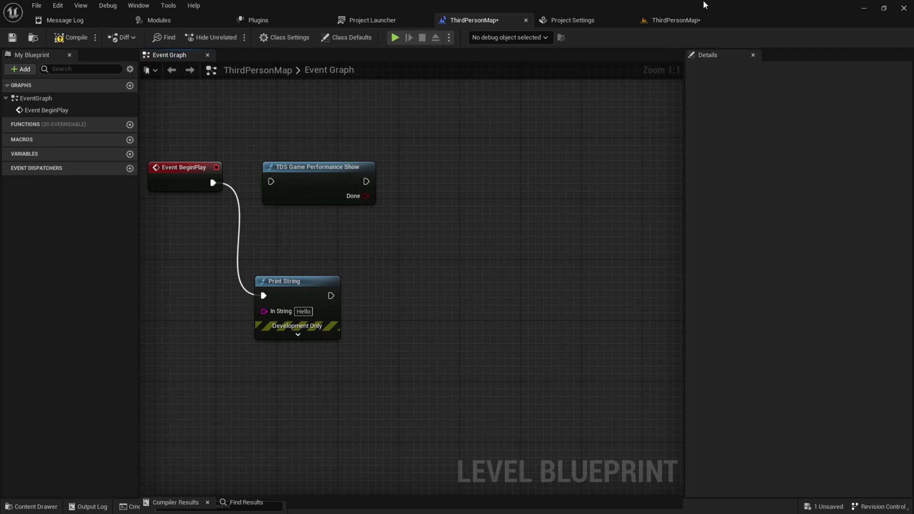
# - Play-test ThirdPersonMap briefly to see the Hello message, then return to the graph
pyautogui.click(677, 20)
pyautogui.click(212, 37)
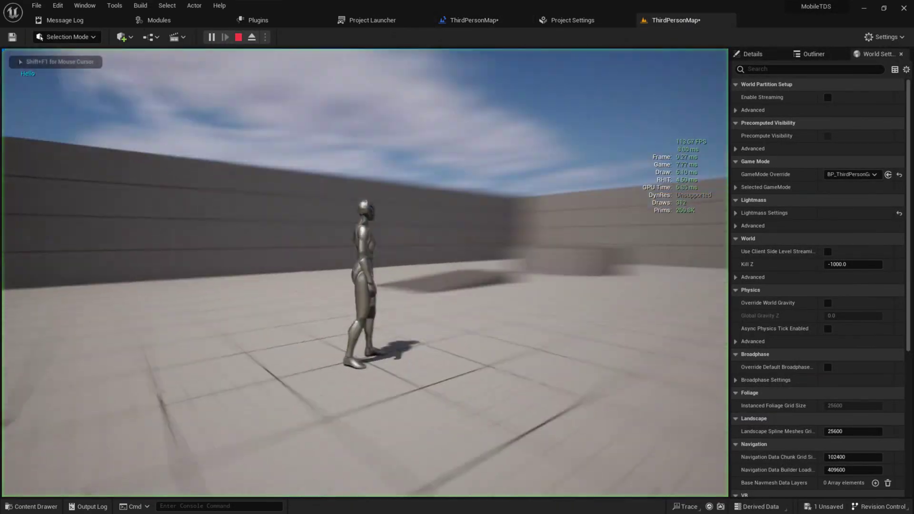
pyautogui.press('w')
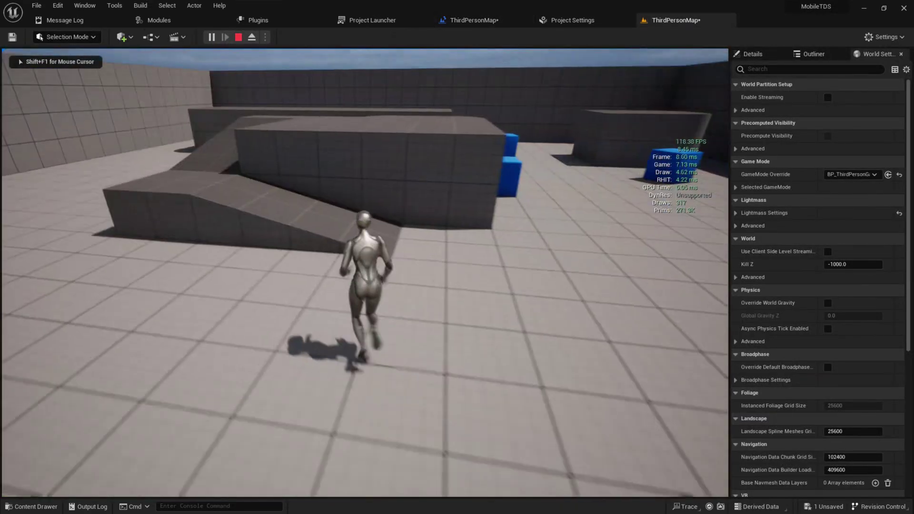
pyautogui.press('Escape')
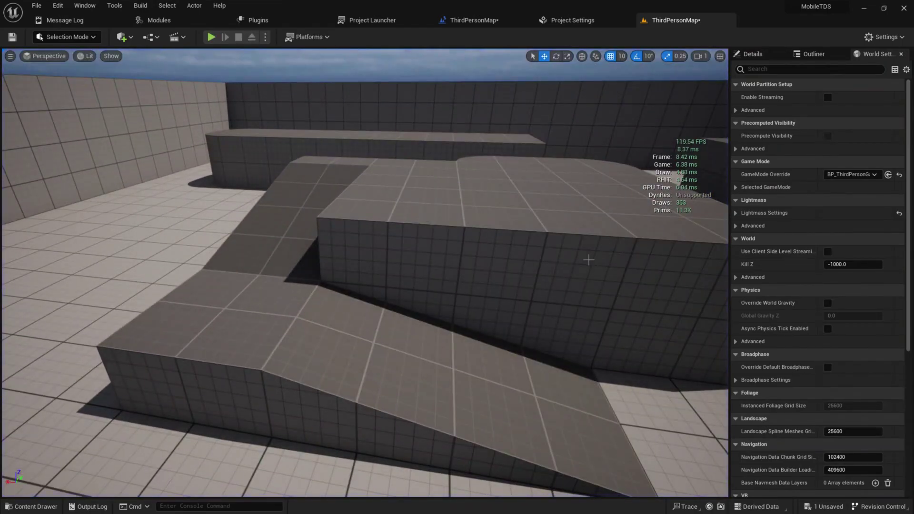
pyautogui.click(463, 20)
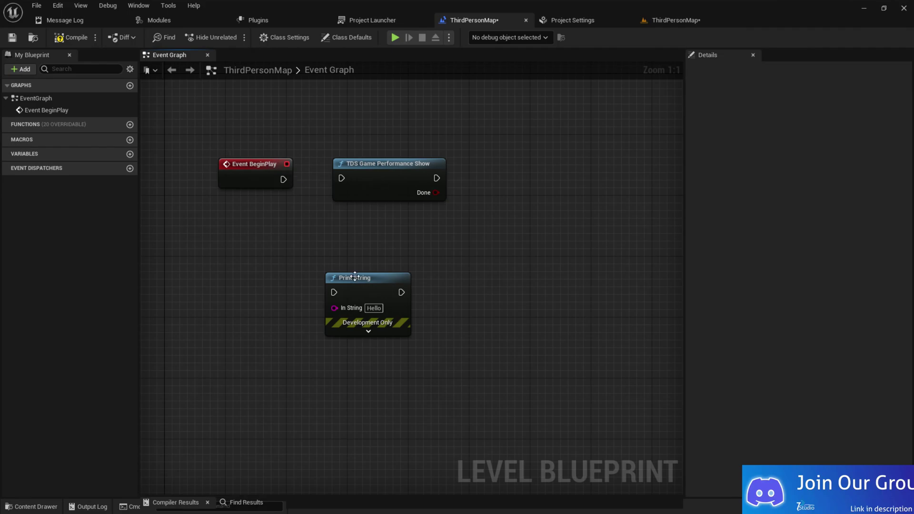
# - Add a TDS Print Message Hide node, connect it from BeginPlay, and compile
pyautogui.moveTo(400, 166); pyautogui.dragTo(376, 82)
pyautogui.rightClick(398, 143)
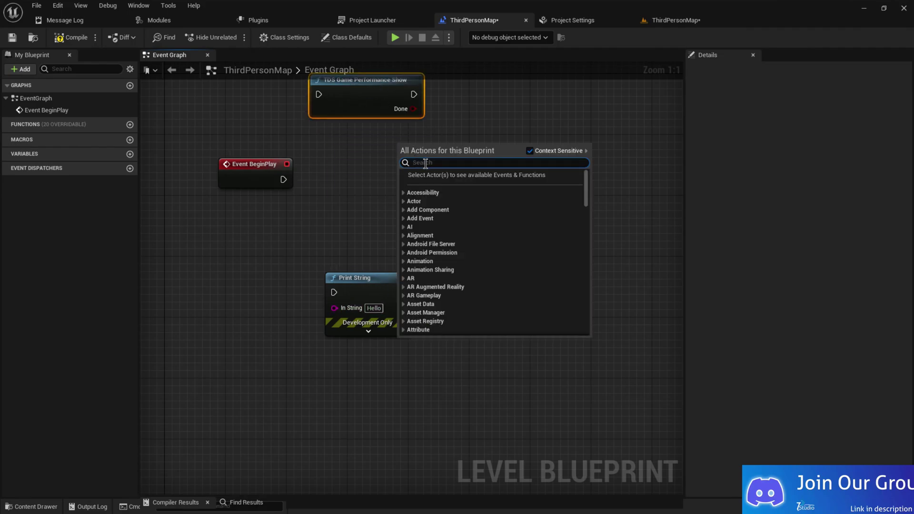
pyautogui.write('TDS')
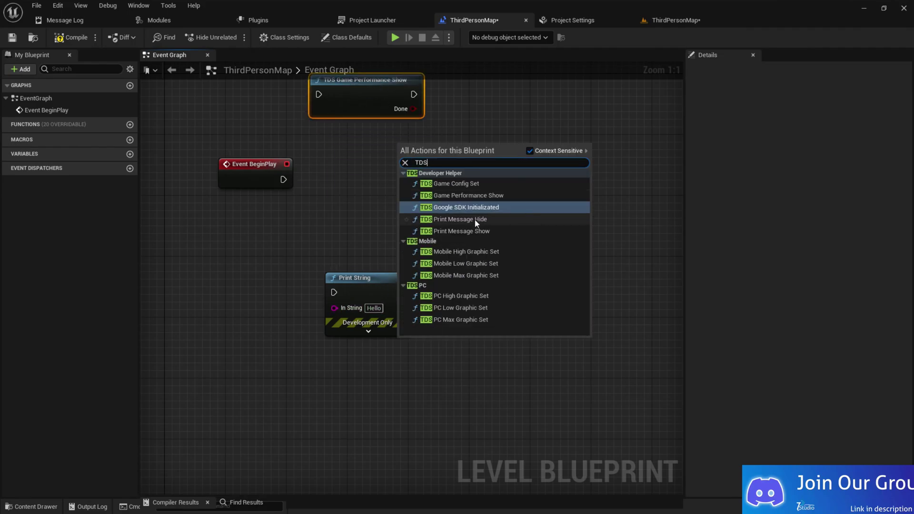
pyautogui.click(498, 220)
pyautogui.moveTo(283, 180); pyautogui.dragTo(395, 173)
pyautogui.moveTo(466, 151); pyautogui.dragTo(397, 166)
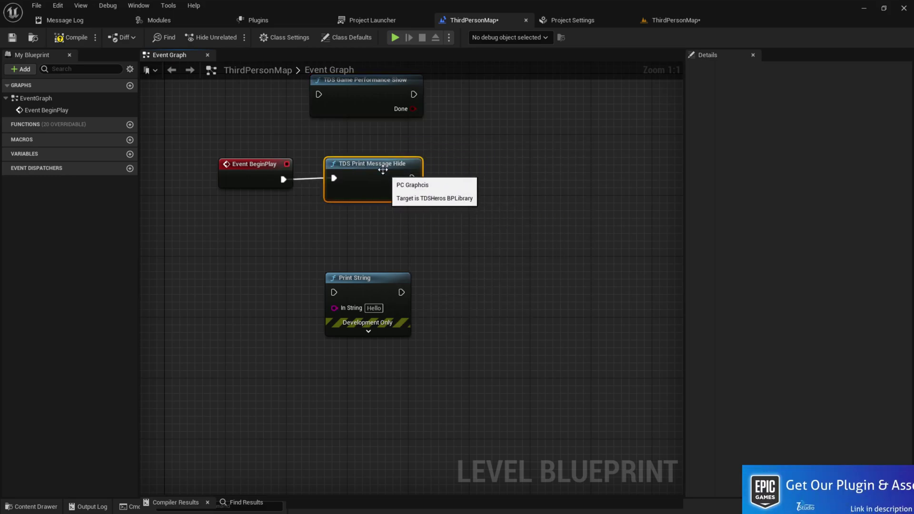
pyautogui.click(64, 40)
# - Rearrange and wire BeginPlay → Print String → Print Message Hide, then recompile
pyautogui.moveTo(357, 277); pyautogui.dragTo(350, 239)
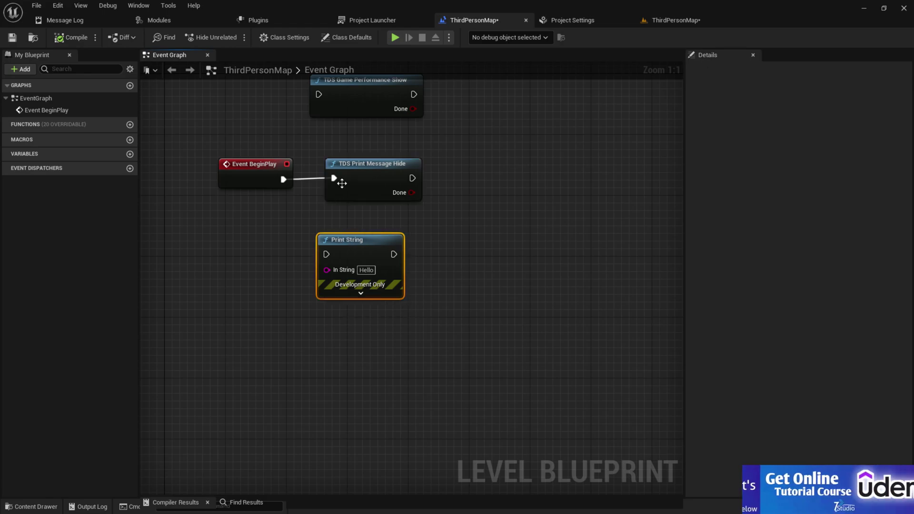
pyautogui.moveTo(343, 182); pyautogui.dragTo(471, 182)
pyautogui.moveTo(327, 254); pyautogui.dragTo(284, 179)
pyautogui.moveTo(388, 261); pyautogui.dragTo(464, 178)
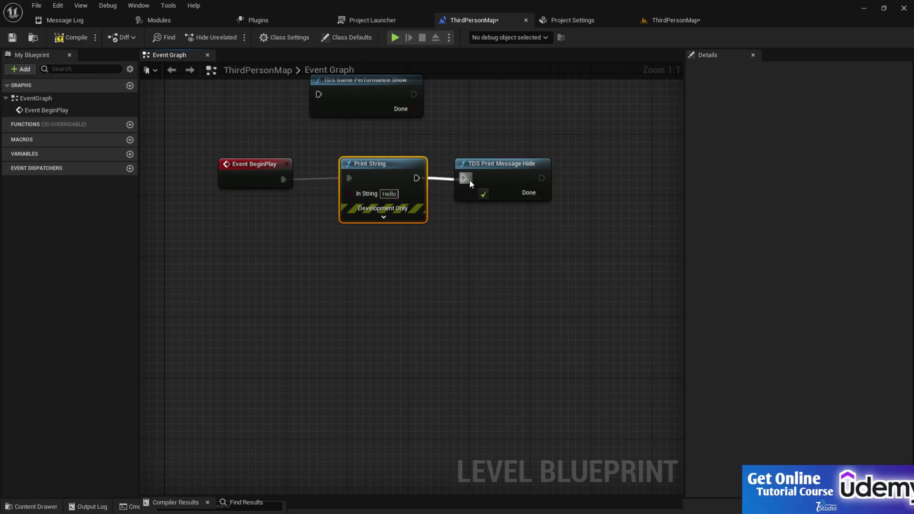
pyautogui.click(181, 93)
pyautogui.click(61, 38)
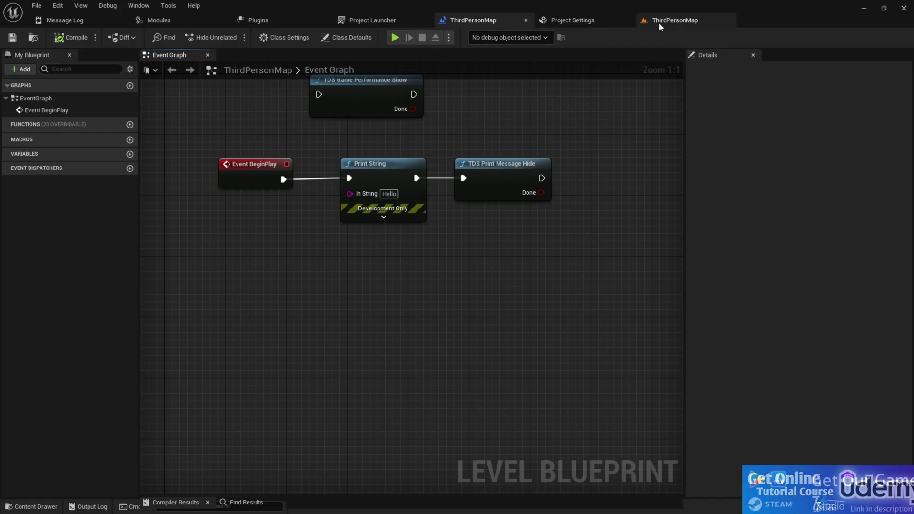
# - Play-test ThirdPersonMap, running and jumping onto the ramp, then return to the Event Graph
pyautogui.click(677, 20)
pyautogui.click(211, 38)
pyautogui.click(383, 131)
pyautogui.press('w')
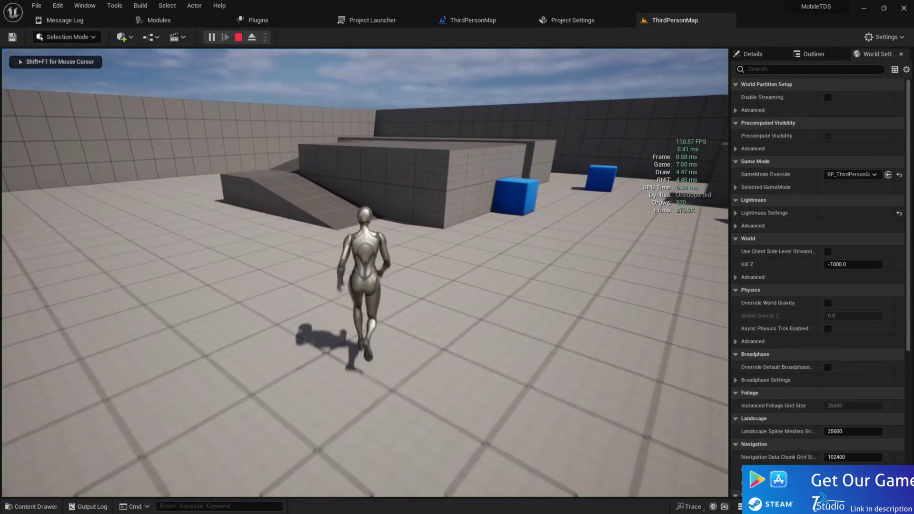
pyautogui.press('space')
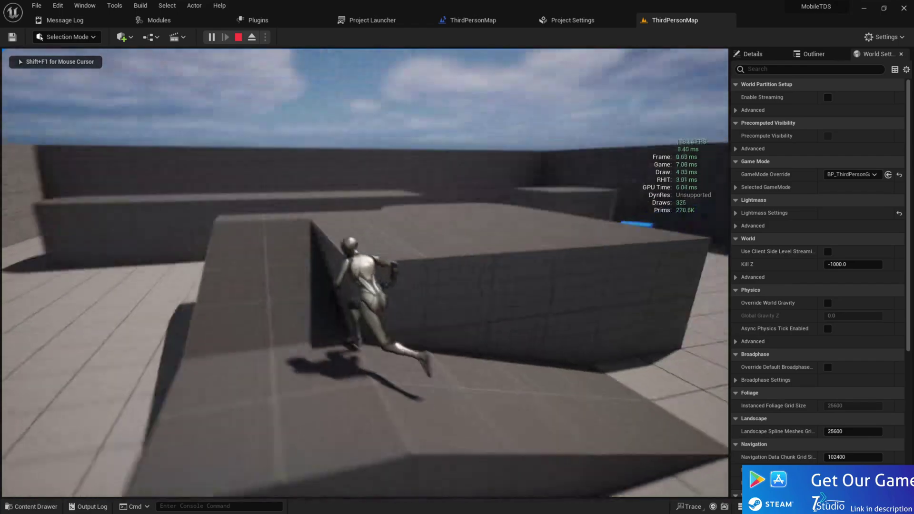
pyautogui.press('w')
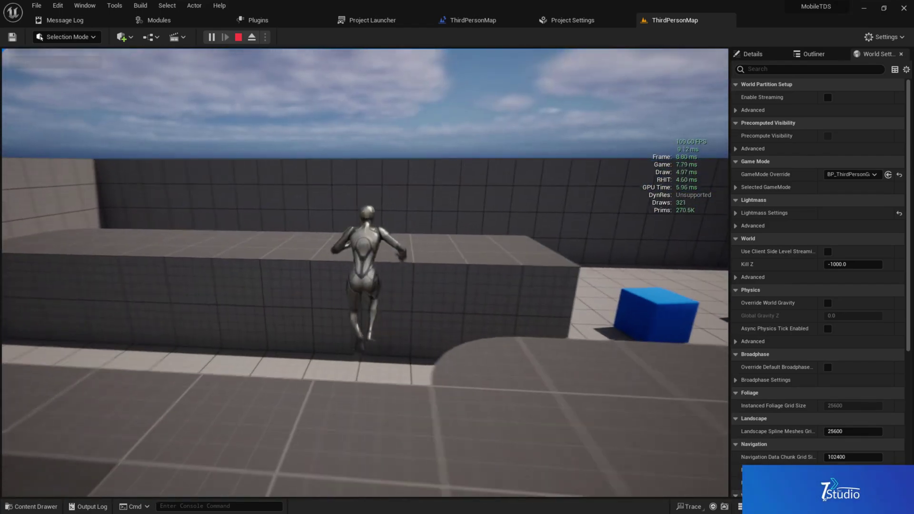
pyautogui.press('Escape')
pyautogui.click(475, 20)
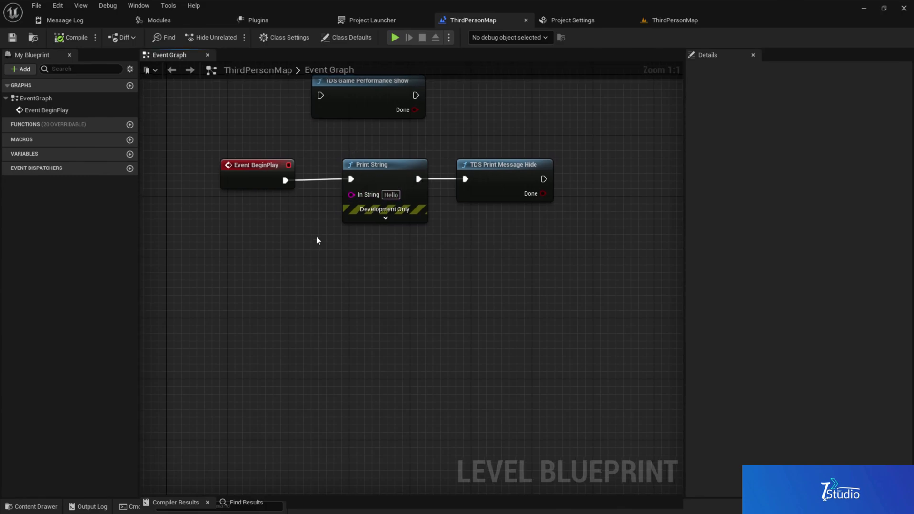
# - Add a TDS Print Message Show node to the Event Graph
pyautogui.rightClick(345, 251)
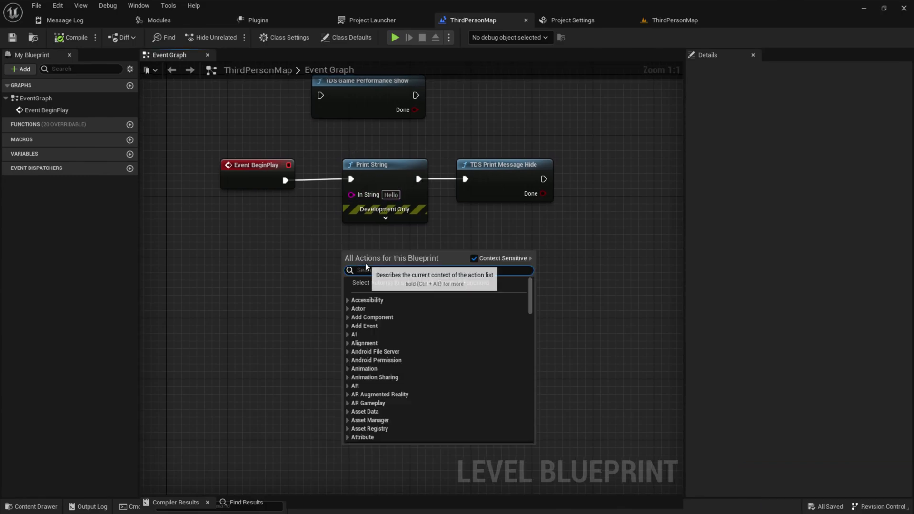
pyautogui.write('TDS')
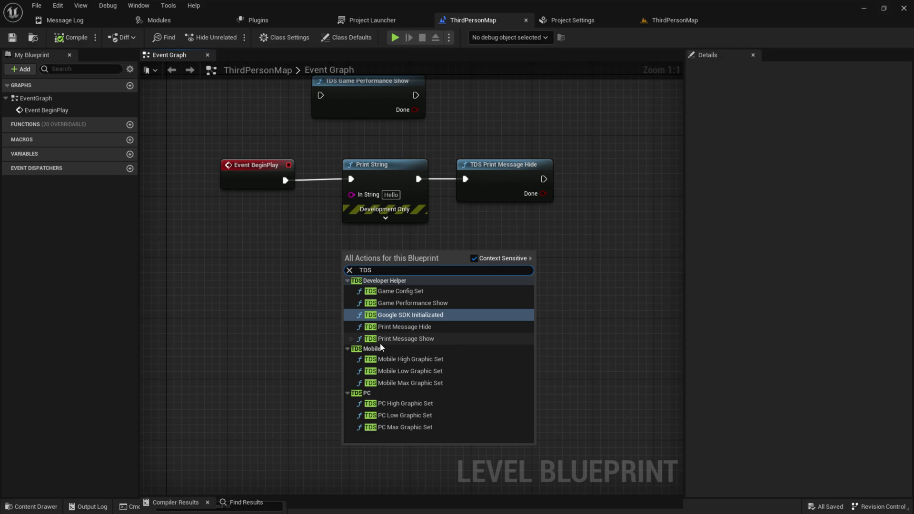
pyautogui.click(404, 343)
pyautogui.moveTo(408, 284); pyautogui.dragTo(376, 276)
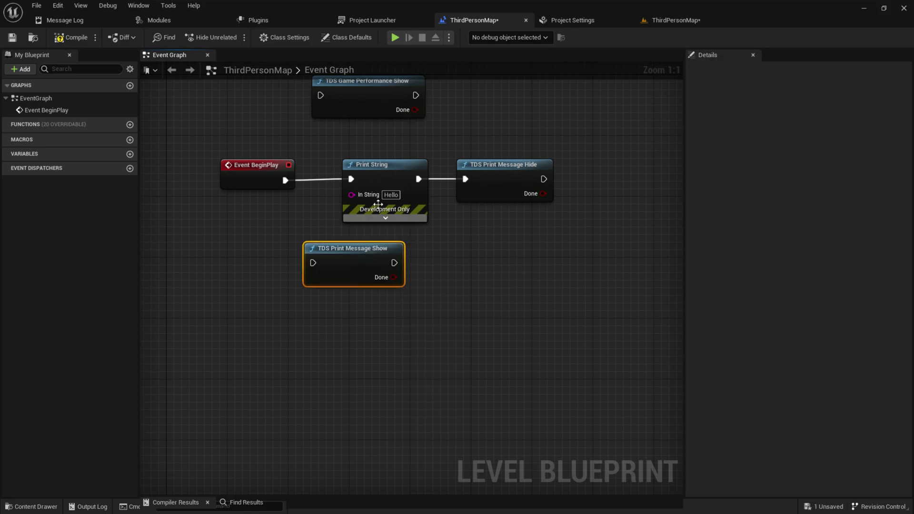
# - Rewire BeginPlay → Print String → Print Message Show, dropping Message Hide, and save
pyautogui.keyDown('alt'); pyautogui.click(353, 179); pyautogui.keyUp('alt')
pyautogui.keyDown('alt'); pyautogui.click(418, 180); pyautogui.keyUp('alt')
pyautogui.moveTo(396, 182); pyautogui.dragTo(456, 297)
pyautogui.moveTo(351, 270); pyautogui.dragTo(511, 232)
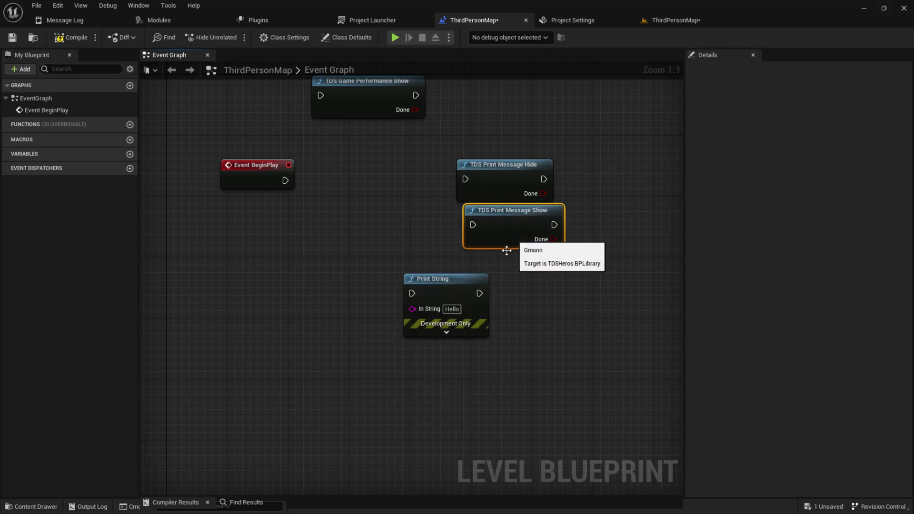
pyautogui.moveTo(449, 300); pyautogui.dragTo(357, 179)
pyautogui.moveTo(284, 180); pyautogui.dragTo(326, 174)
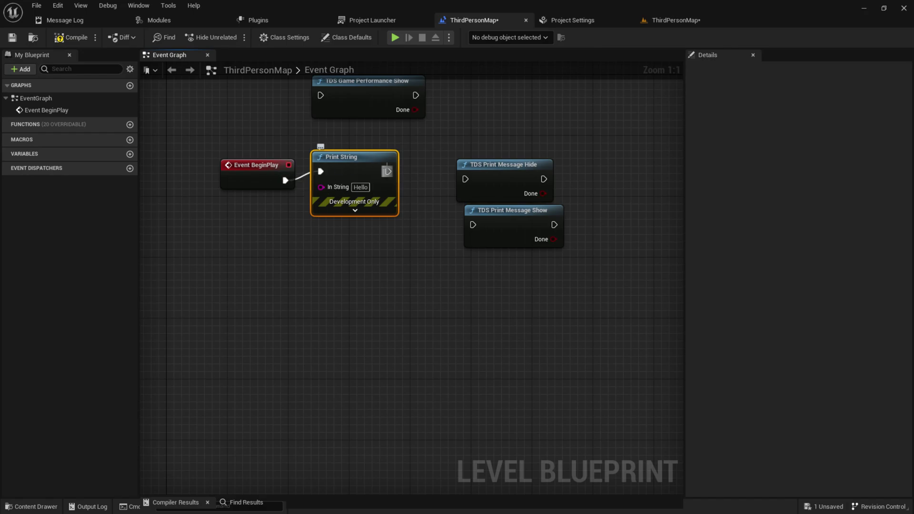
pyautogui.moveTo(387, 172); pyautogui.dragTo(473, 224)
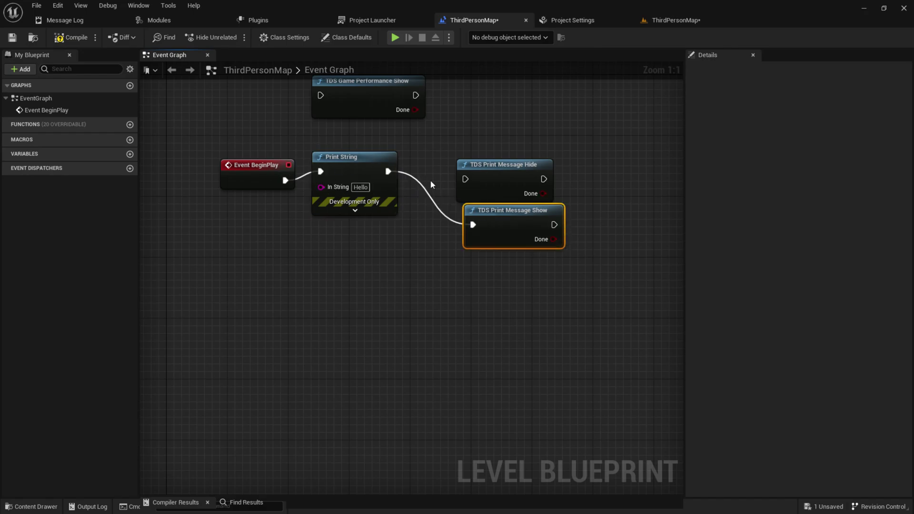
pyautogui.click(12, 38)
# - Play-test ThirdPersonMap twice, running and jumping toward the ramp, then return to the graph
pyautogui.click(662, 20)
pyautogui.click(216, 35)
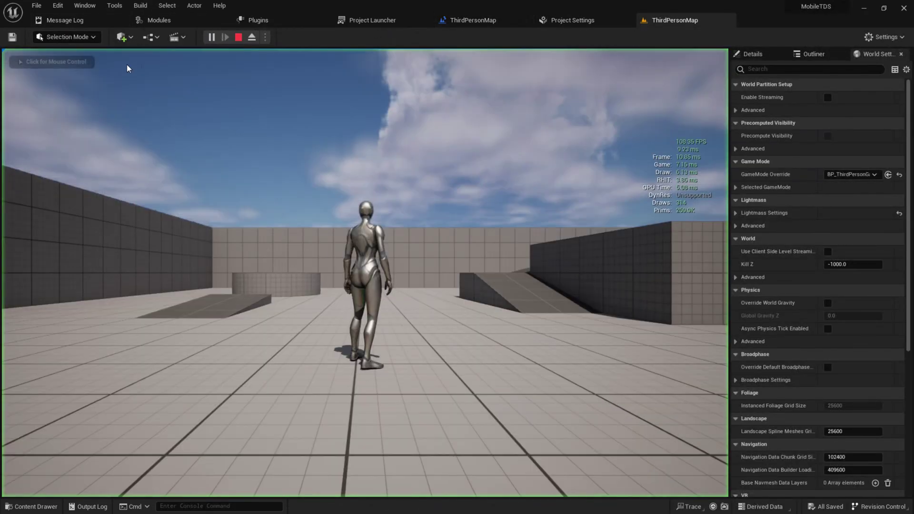
pyautogui.click(45, 85)
pyautogui.press('Escape')
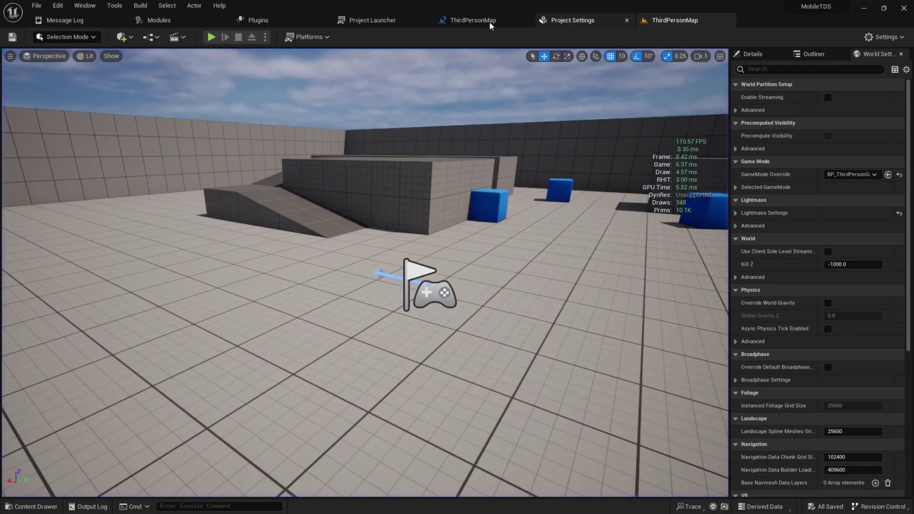
pyautogui.click(212, 37)
pyautogui.press('w')
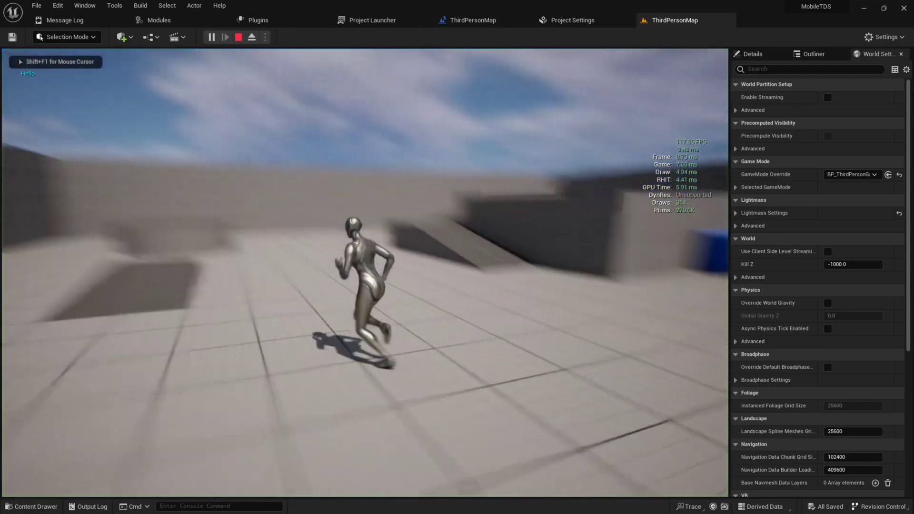
pyautogui.press('space')
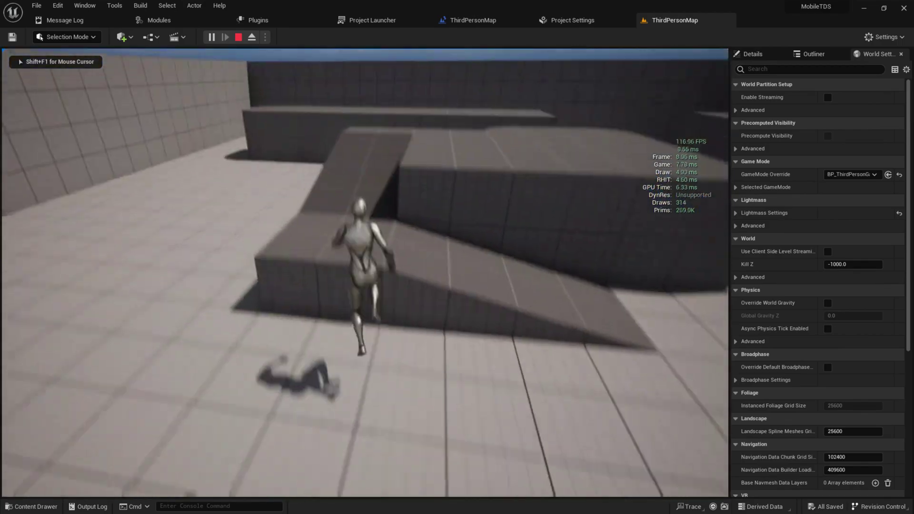
pyautogui.press('space')
pyautogui.press('Escape')
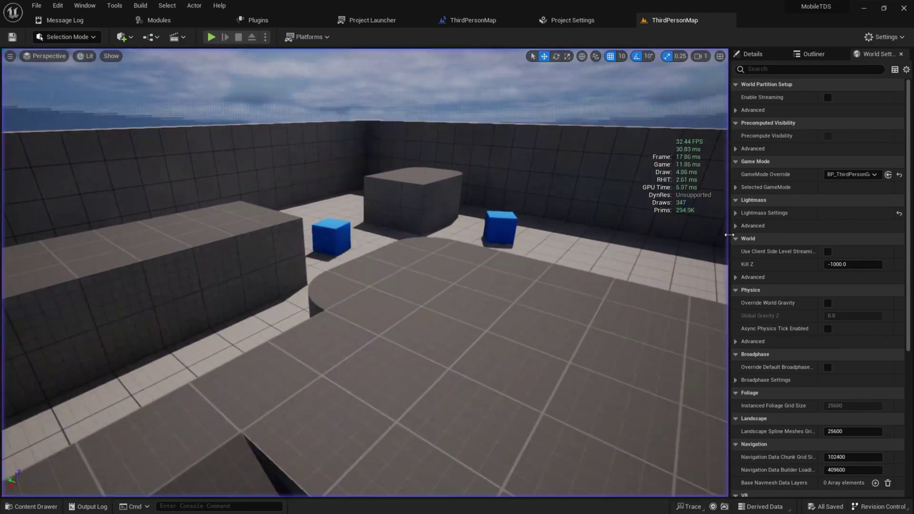
pyautogui.click(477, 20)
# - Disconnect Print String's outgoing wire and rearrange the Message Hide and Performance Show nodes
pyautogui.keyDown('alt'); pyautogui.click(385, 174); pyautogui.keyUp('alt')
pyautogui.moveTo(489, 210); pyautogui.dragTo(423, 278, button='right')
pyautogui.moveTo(445, 252); pyautogui.dragTo(453, 238)
pyautogui.moveTo(322, 153); pyautogui.dragTo(483, 175)
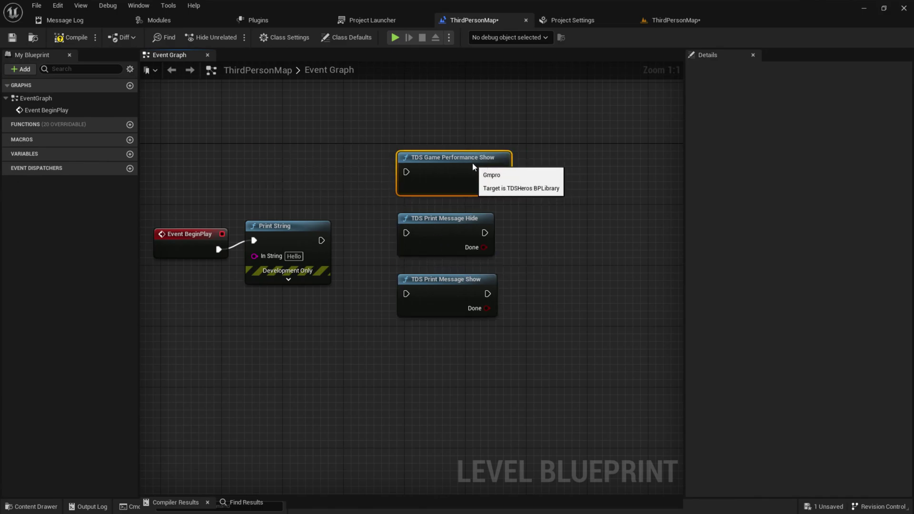
pyautogui.moveTo(399, 344); pyautogui.dragTo(377, 220, button='right')
# - Add a TDS Mobile High Graphic Set node from the TDS action search
pyautogui.rightClick(362, 238)
pyautogui.write('TDS')
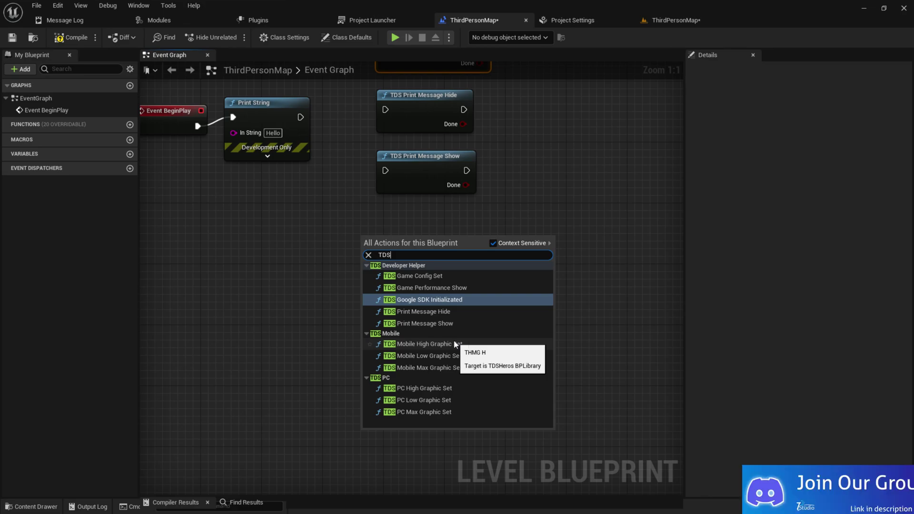
pyautogui.click(455, 343)
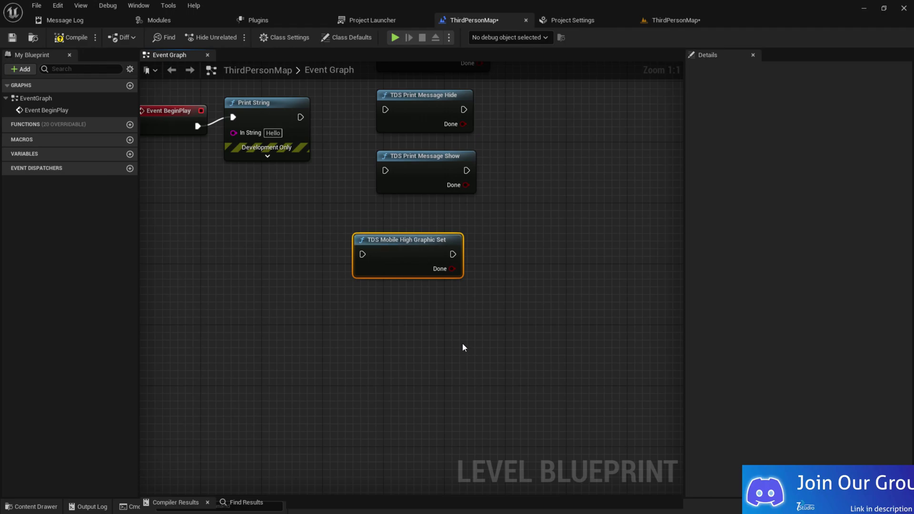
# - Search the action list for TDS nodes again, then close it and position Mobile High Graphic Set
pyautogui.rightClick(396, 288)
pyautogui.write('DTS')
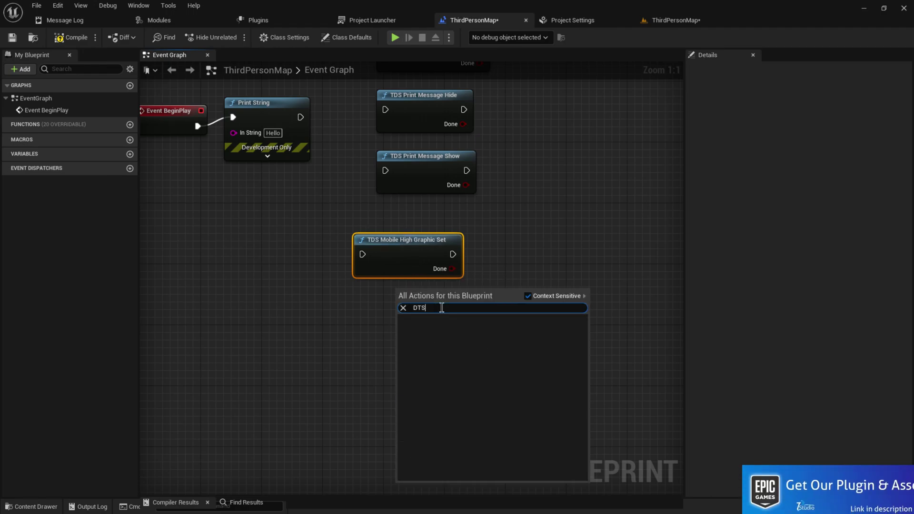
pyautogui.press('BackSpace')
pyautogui.press('BackSpace')
pyautogui.press('BackSpace')
pyautogui.write('DTS')
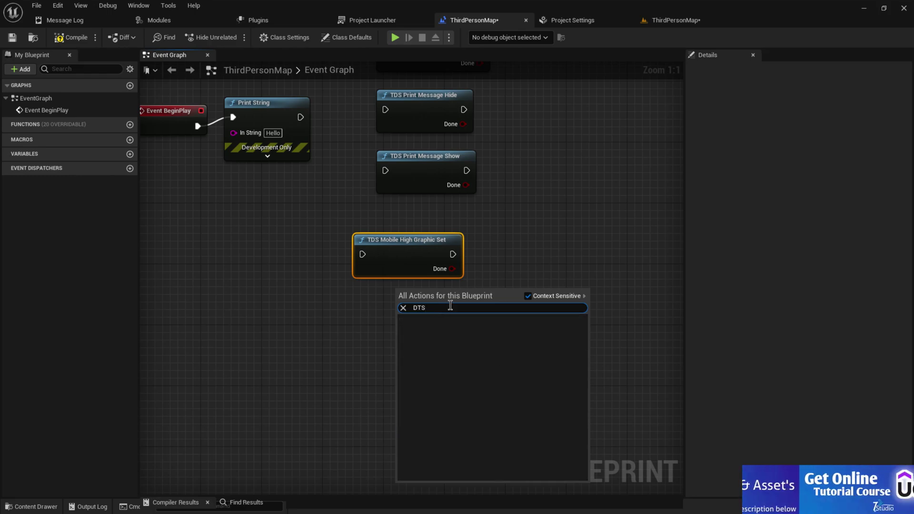
pyautogui.rightClick(488, 236)
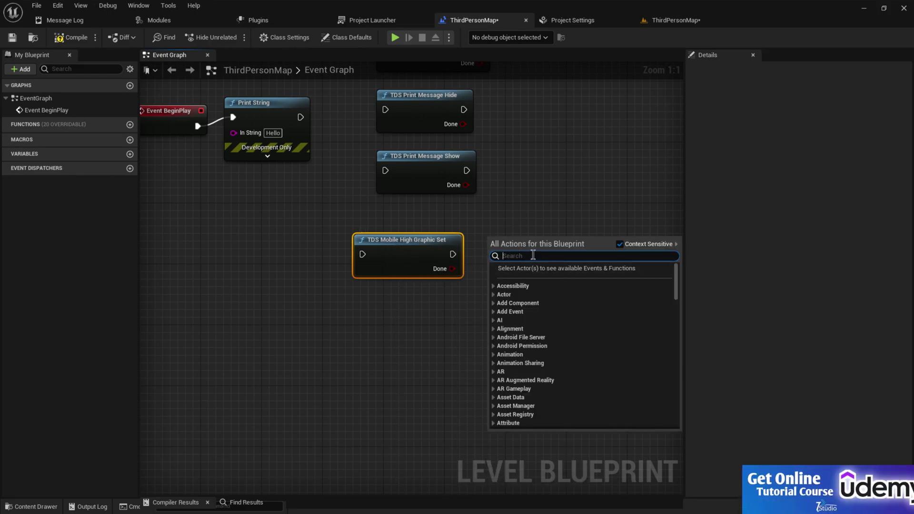
pyautogui.write('DTS')
pyautogui.press('BackSpace')
pyautogui.press('BackSpace')
pyautogui.press('BackSpace')
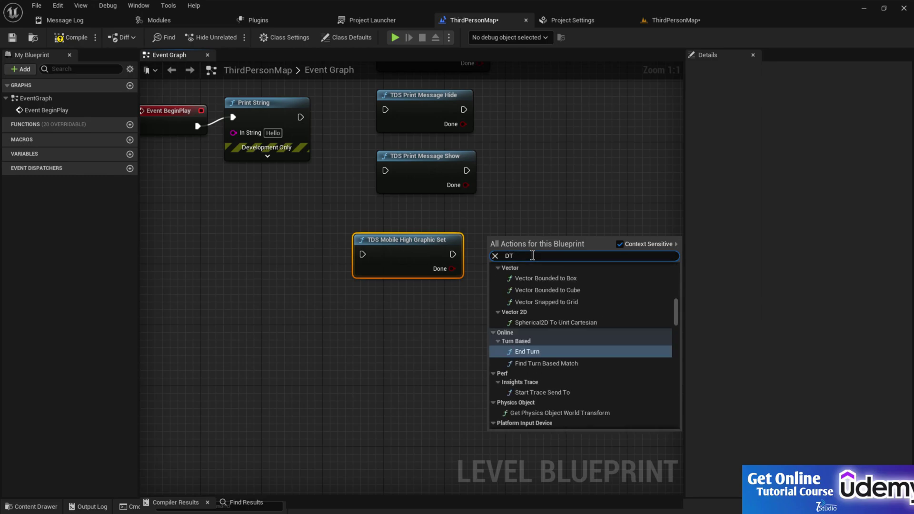
pyautogui.write('TDS')
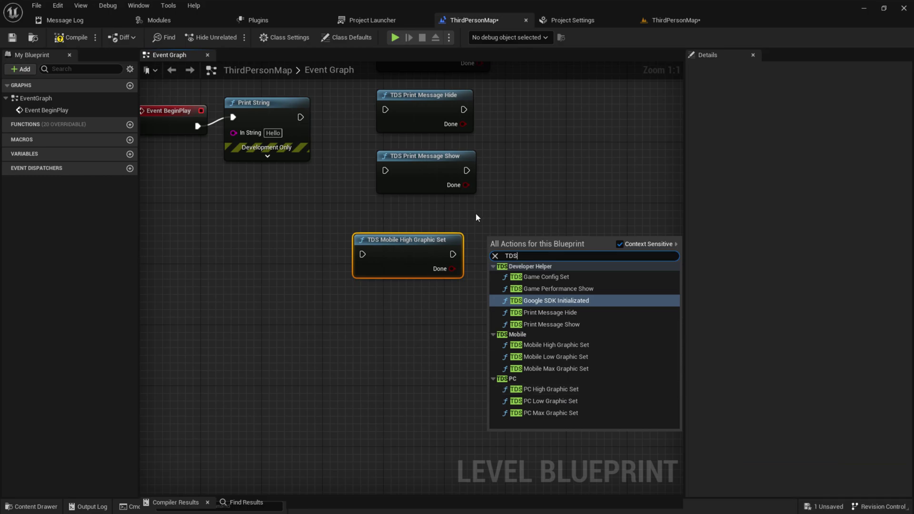
pyautogui.moveTo(497, 180); pyautogui.dragTo(499, 237, button='right')
pyautogui.moveTo(422, 312); pyautogui.dragTo(453, 320)
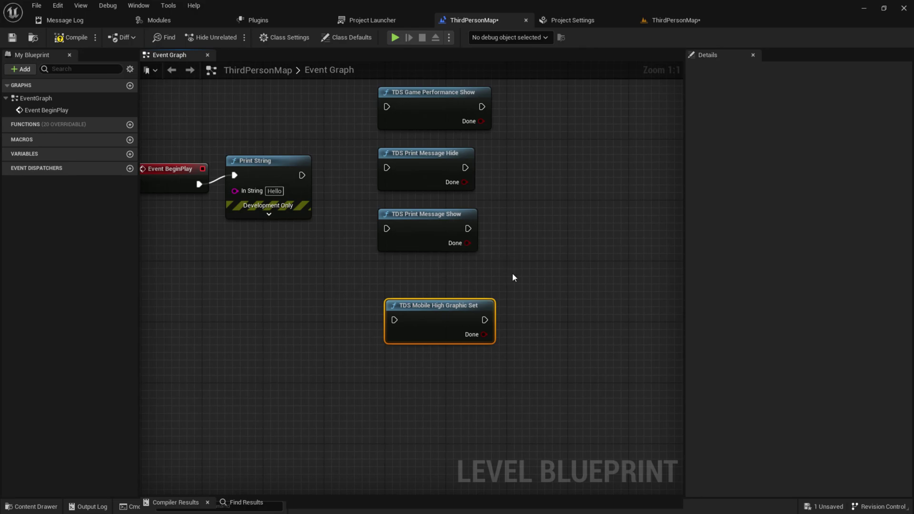
pyautogui.moveTo(395, 252); pyautogui.dragTo(487, 238, button='right')
# - Add a TDS PC Low Graphic Set node to the Event Graph
pyautogui.moveTo(343, 170); pyautogui.dragTo(341, 180)
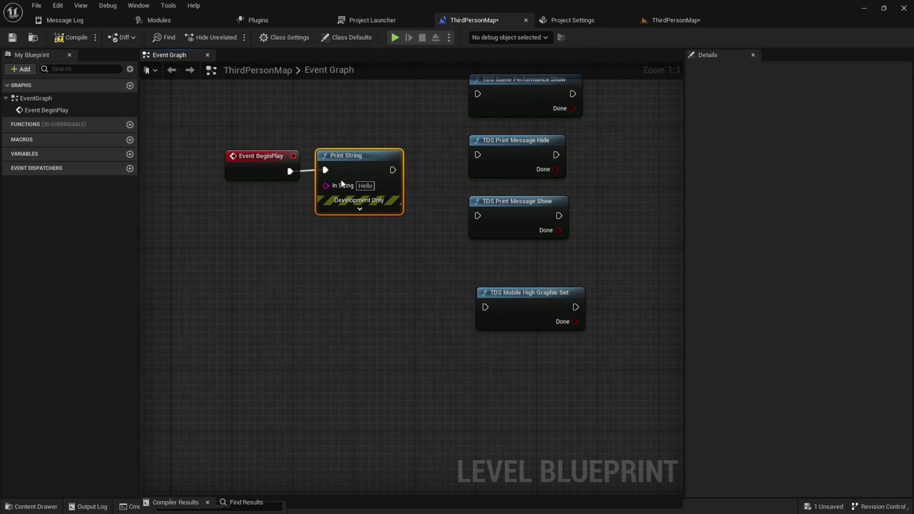
pyautogui.moveTo(426, 118); pyautogui.dragTo(296, 202, button='right')
pyautogui.rightClick(305, 182)
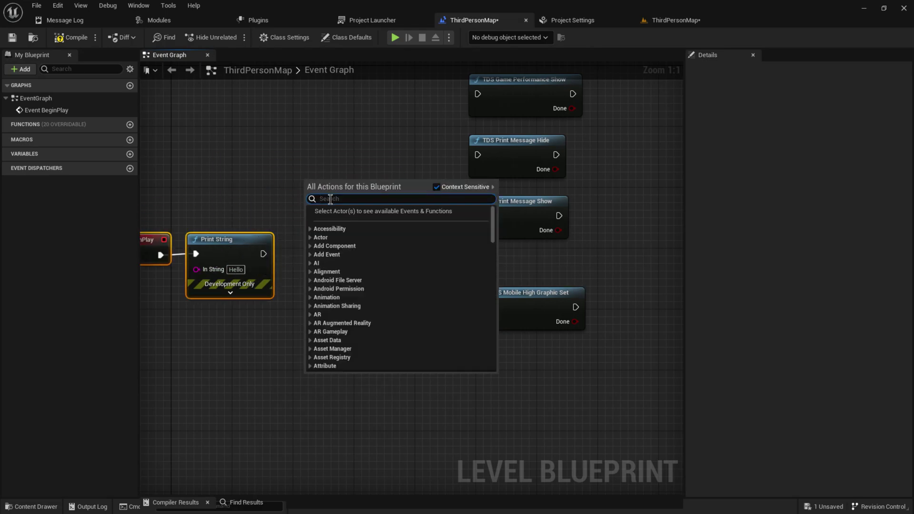
pyautogui.write('DTS')
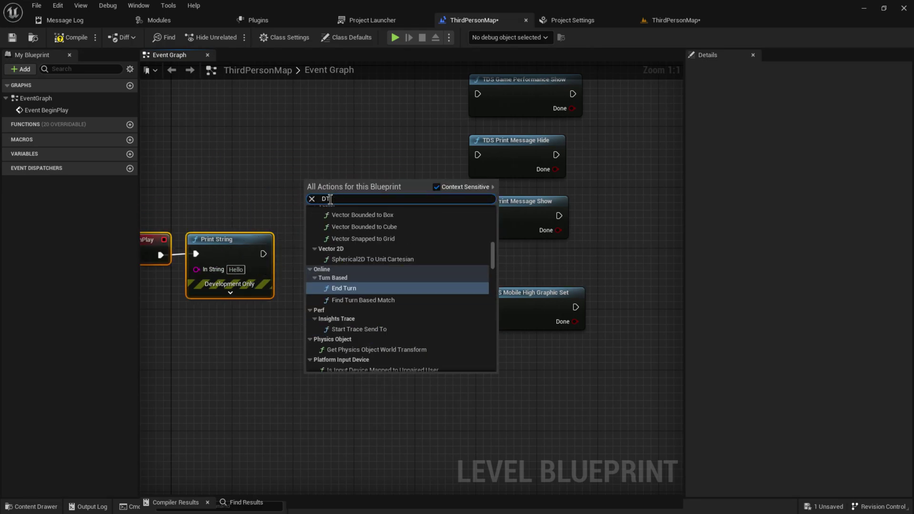
pyautogui.press('BackSpace')
pyautogui.press('BackSpace')
pyautogui.press('BackSpace')
pyautogui.write('TDS')
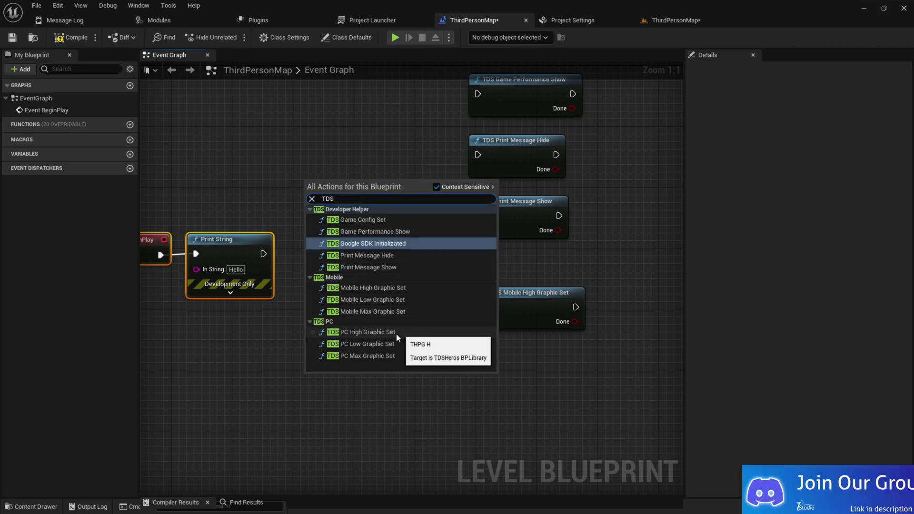
pyautogui.click(376, 344)
pyautogui.moveTo(313, 206); pyautogui.dragTo(305, 249)
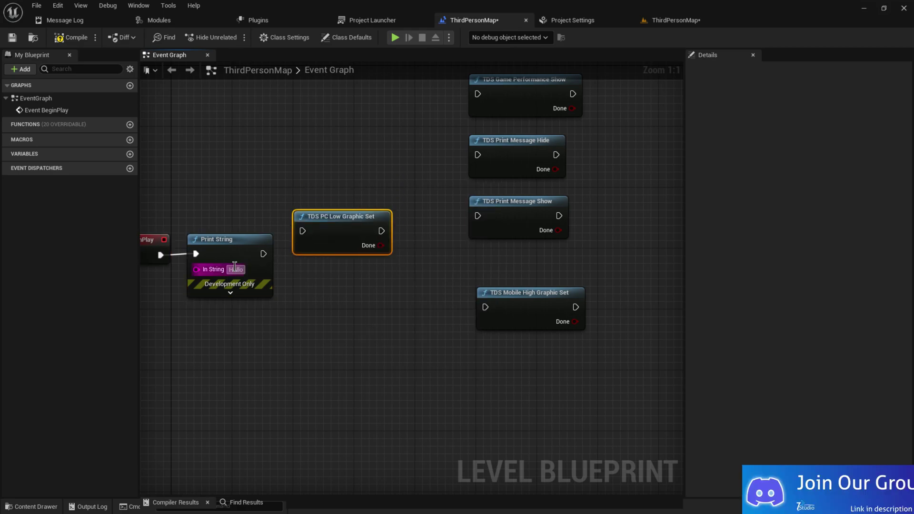
# - Delete Print String and wire Event BeginPlay into PC Low Graphic Set
pyautogui.moveTo(246, 253); pyautogui.dragTo(337, 244, button='right')
pyautogui.click(336, 245)
pyautogui.press('Delete')
pyautogui.moveTo(436, 222); pyautogui.dragTo(322, 253)
pyautogui.moveTo(252, 247); pyautogui.dragTo(280, 253)
pyautogui.moveTo(294, 246); pyautogui.dragTo(316, 239)
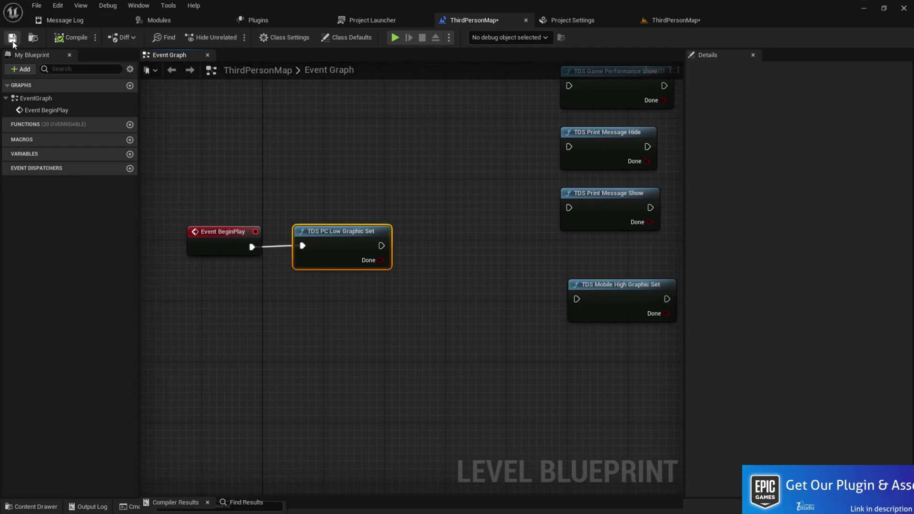
# - Play-test ThirdPersonMap at low graphics, then return to the level blueprint graph
pyautogui.click(674, 18)
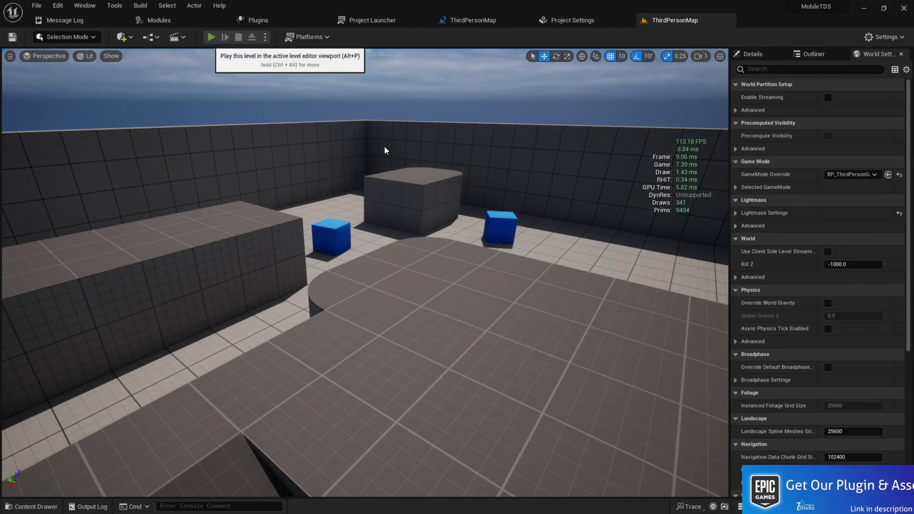
pyautogui.click(211, 37)
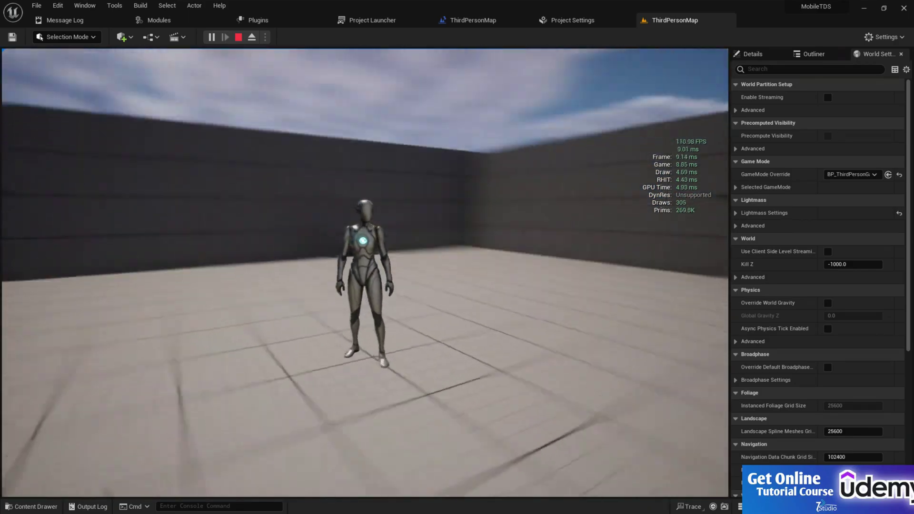
pyautogui.press('w')
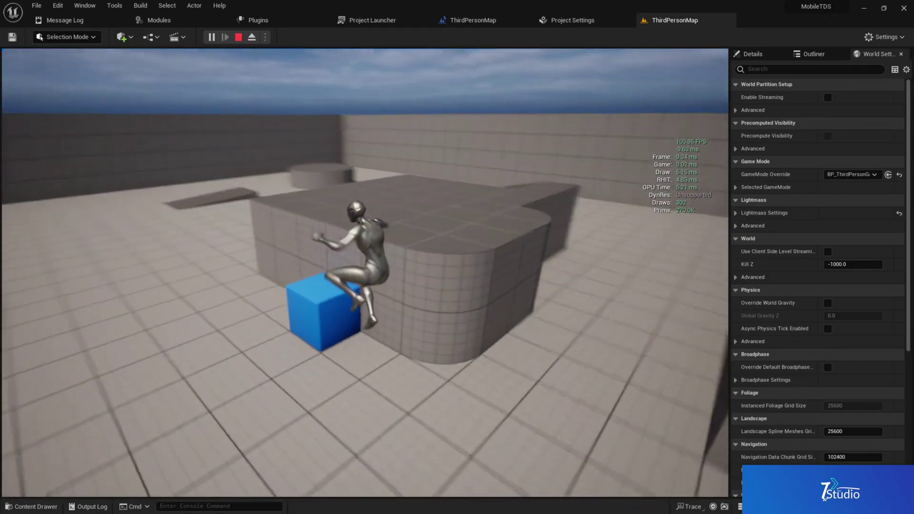
pyautogui.press('Escape')
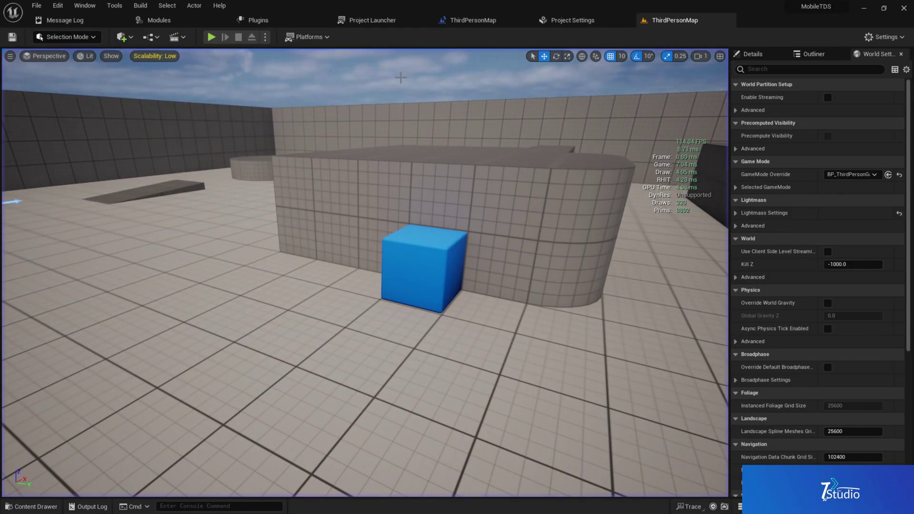
pyautogui.click(479, 20)
# - Unhook PC Low Graphic Set and wire BeginPlay to a new TDS PC High Graphic Set node
pyautogui.keyDown('alt'); pyautogui.click(302, 246); pyautogui.keyUp('alt')
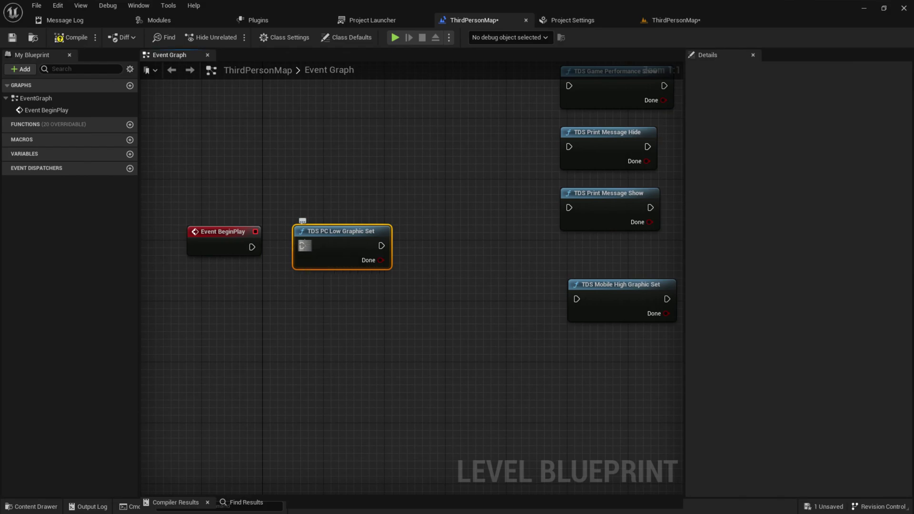
pyautogui.rightClick(341, 144)
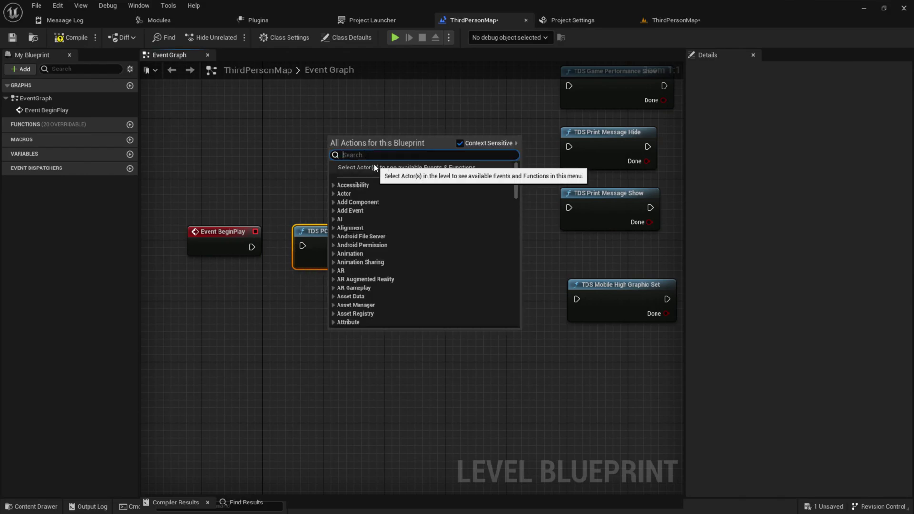
pyautogui.write('TDS')
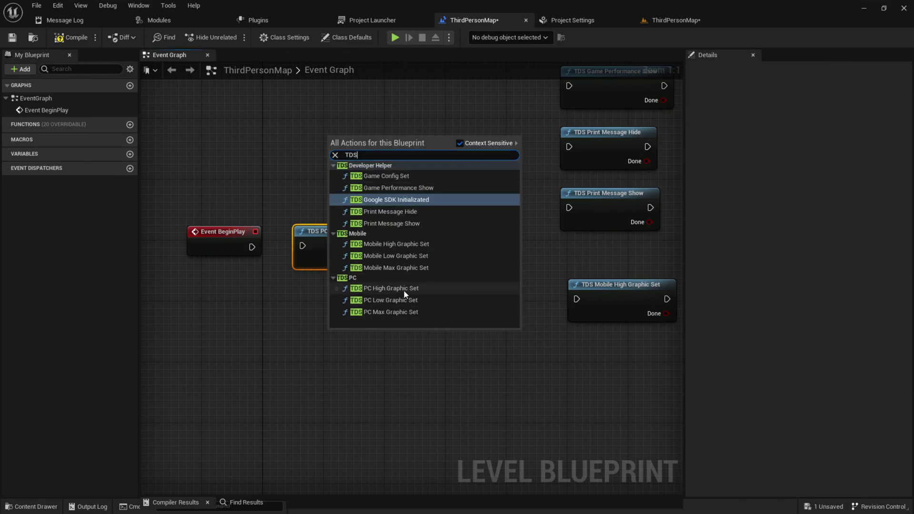
pyautogui.click(391, 288)
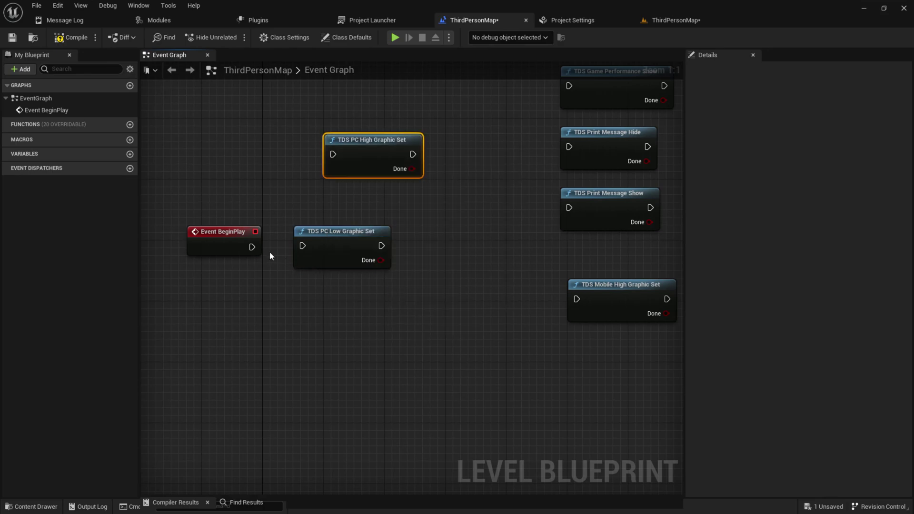
pyautogui.moveTo(252, 247); pyautogui.dragTo(333, 154)
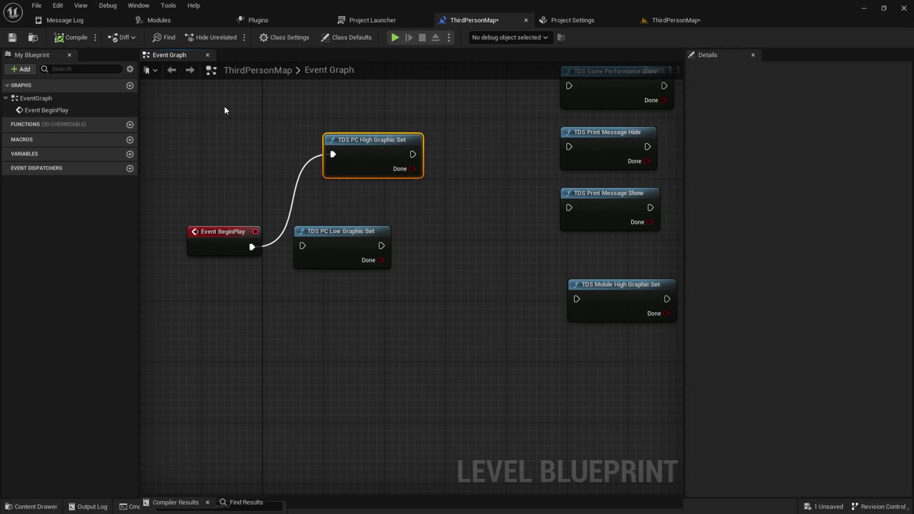
# - Play-test ThirdPersonMap with high graphics, running up onto the platform, then stop
pyautogui.click(674, 22)
pyautogui.click(215, 35)
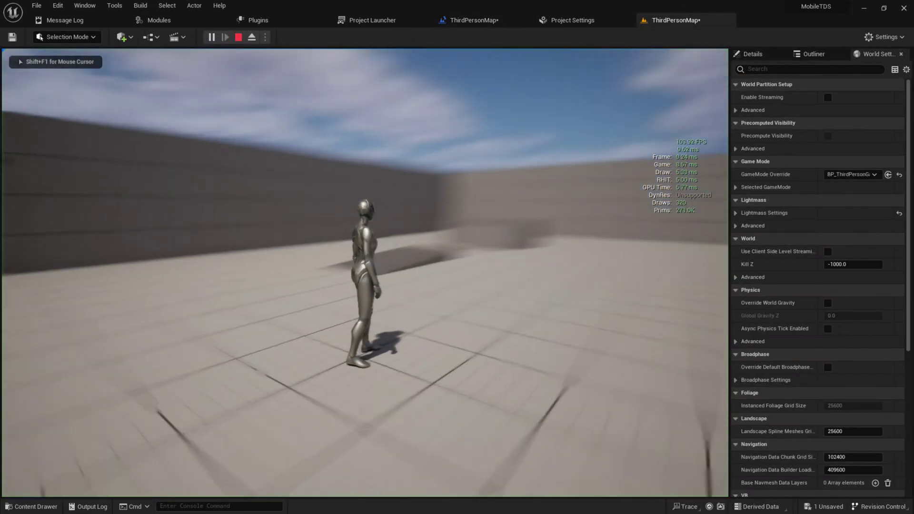
pyautogui.press('w')
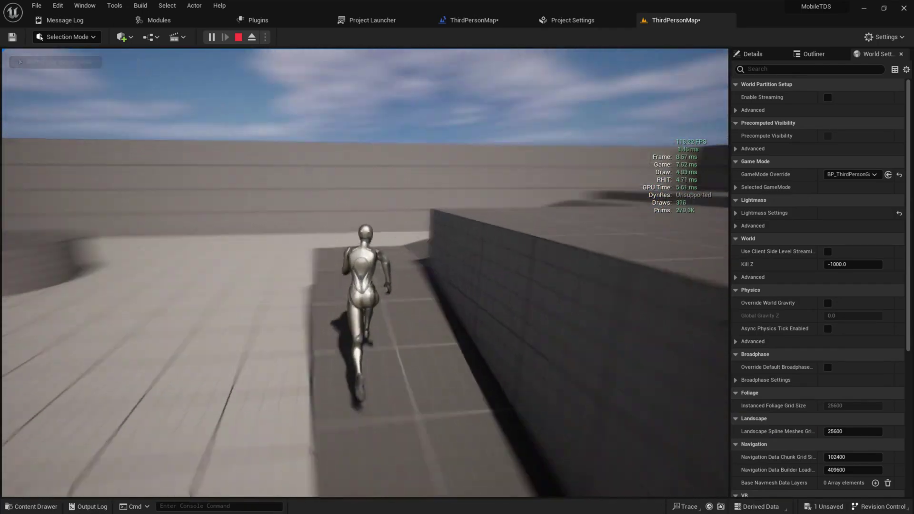
pyautogui.press('d')
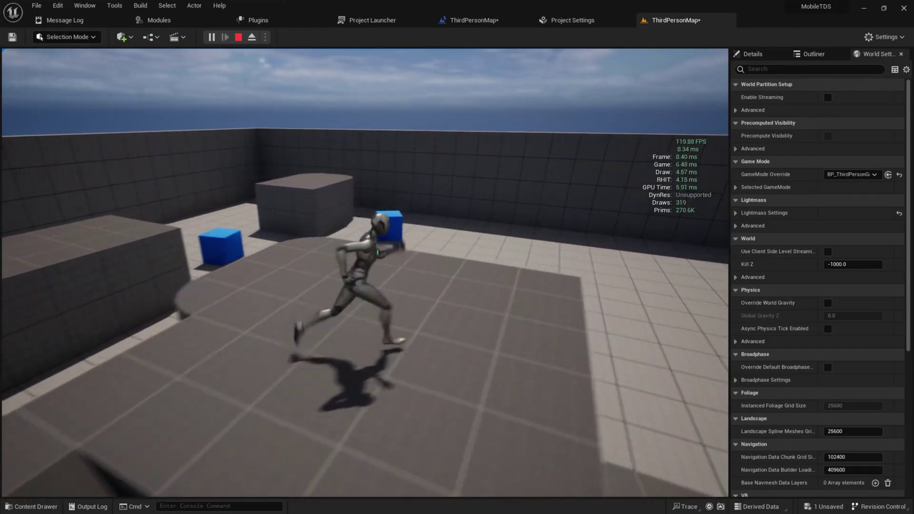
pyautogui.press('Escape')
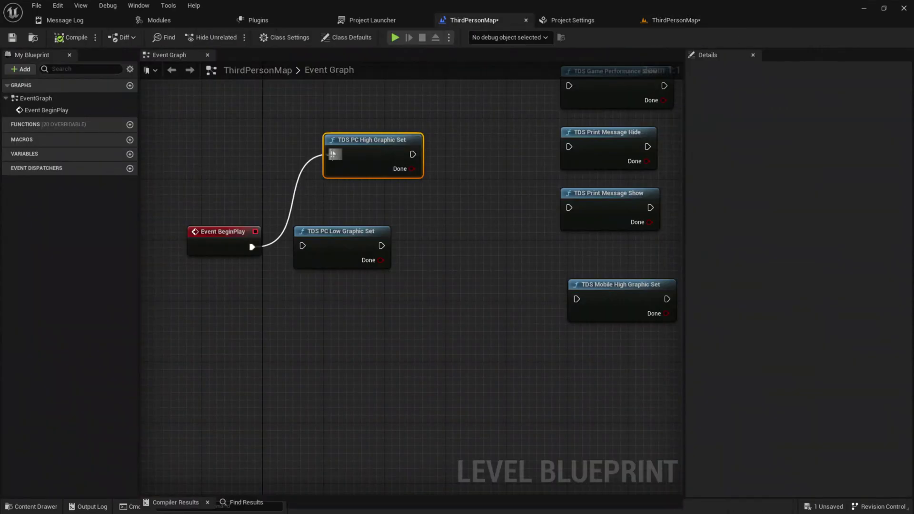
# - Rewire Event BeginPlay from TDS PC High Graphic Set to a new TDS PC Max Graphic Set node
pyautogui.keyDown('alt'); pyautogui.click(332, 154); pyautogui.keyUp('alt')
pyautogui.rightClick(269, 110)
pyautogui.write('TDA')
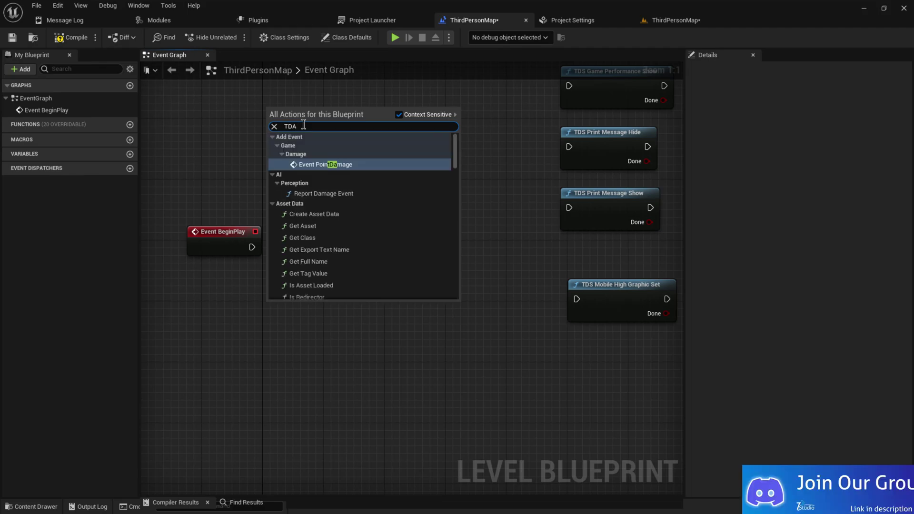
pyautogui.press('BackSpace')
pyautogui.write('S')
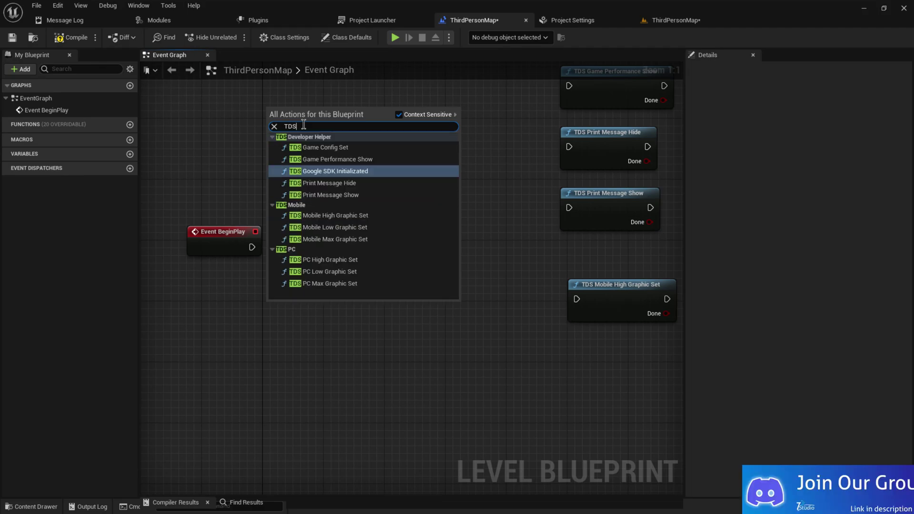
pyautogui.click(317, 285)
pyautogui.moveTo(306, 139); pyautogui.dragTo(280, 202, button='right')
pyautogui.moveTo(280, 202); pyautogui.dragTo(310, 157)
pyautogui.moveTo(226, 309); pyautogui.dragTo(276, 140)
# - Compile and save the level blueprint, play-test ThirdPersonMap, then return to the Event Graph
pyautogui.click(71, 37)
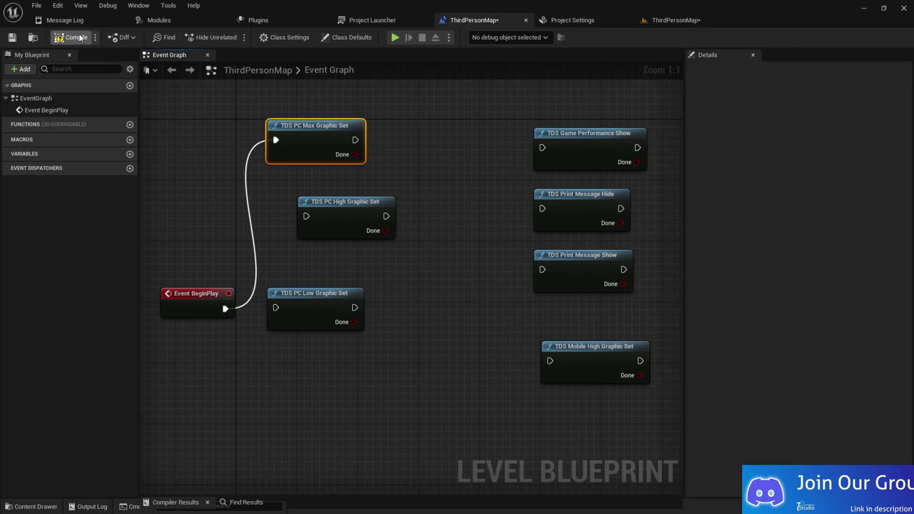
pyautogui.click(12, 37)
pyautogui.click(674, 20)
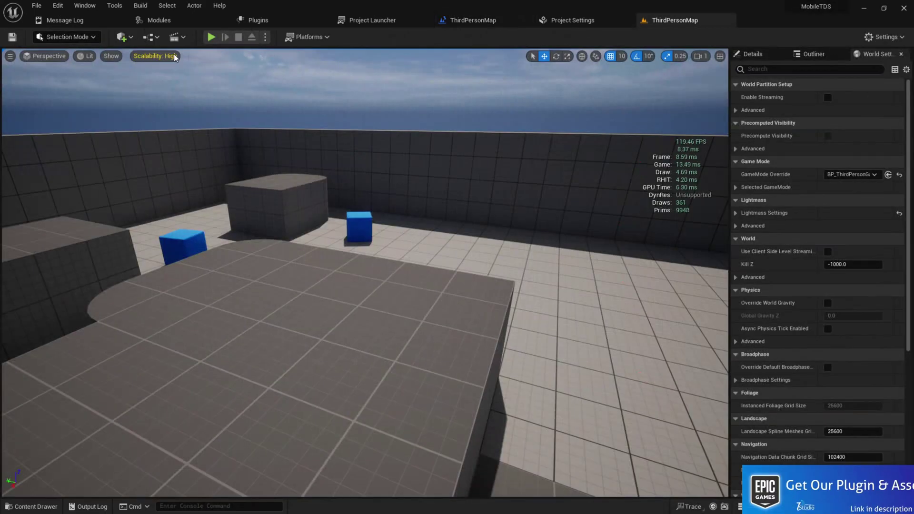
pyautogui.click(211, 36)
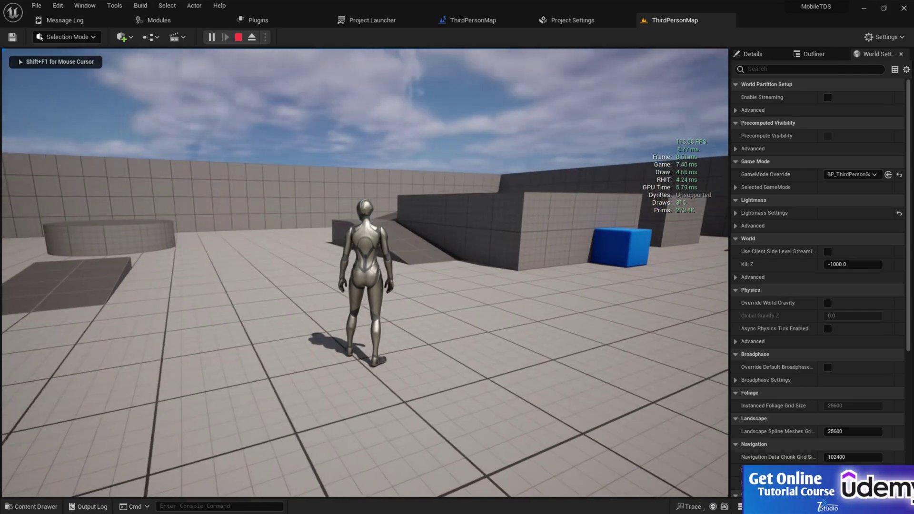
pyautogui.press('w')
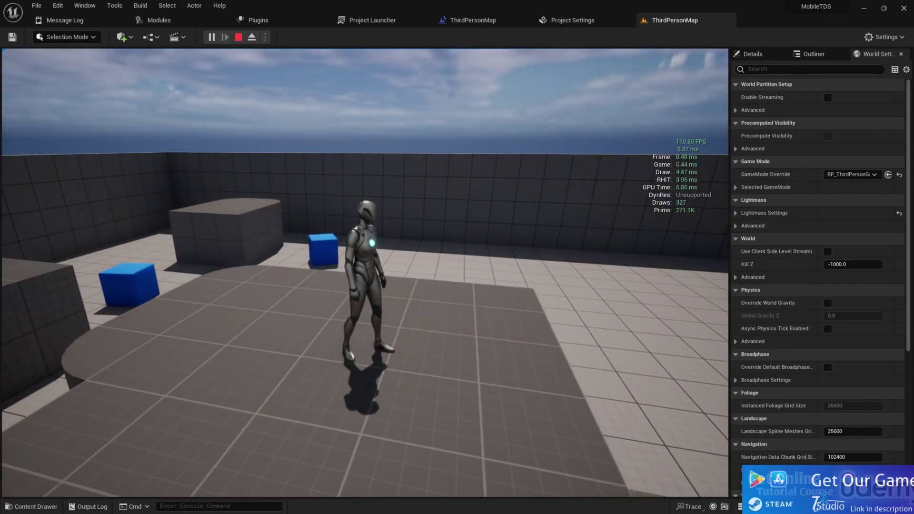
pyautogui.press('Escape')
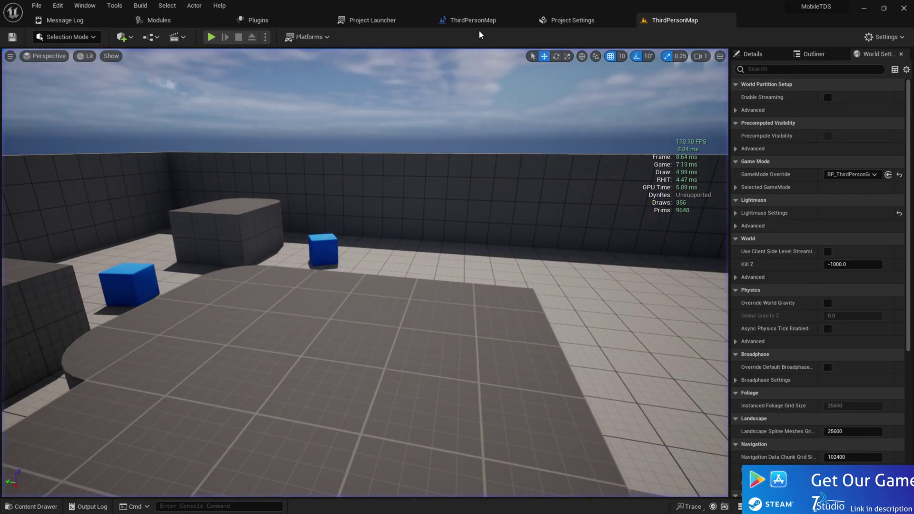
pyautogui.click(476, 16)
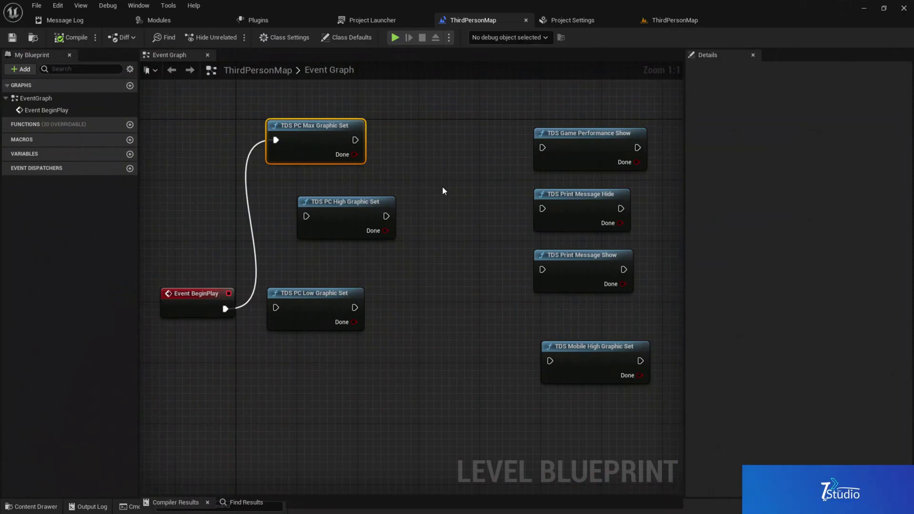
# - Break BeginPlay's link to PC Max Graphic Set and wire it into a new TDS Google SDK Initialized node
pyautogui.moveTo(443, 191); pyautogui.dragTo(367, 323, button='right')
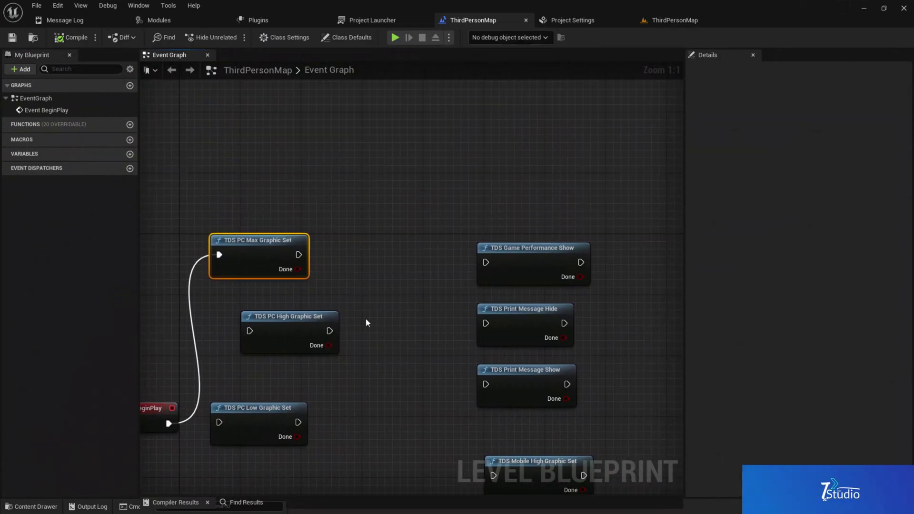
pyautogui.keyDown('alt'); pyautogui.click(220, 256); pyautogui.keyUp('alt')
pyautogui.rightClick(341, 155)
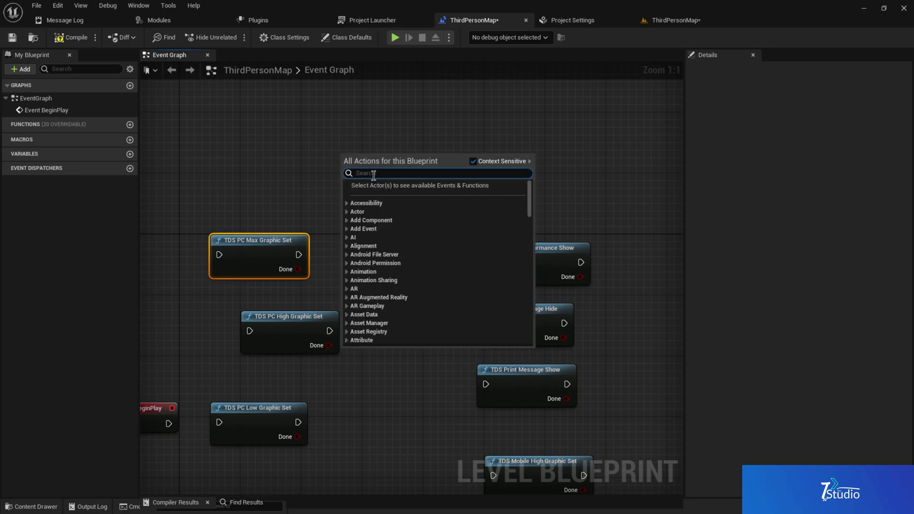
pyautogui.write('TDS')
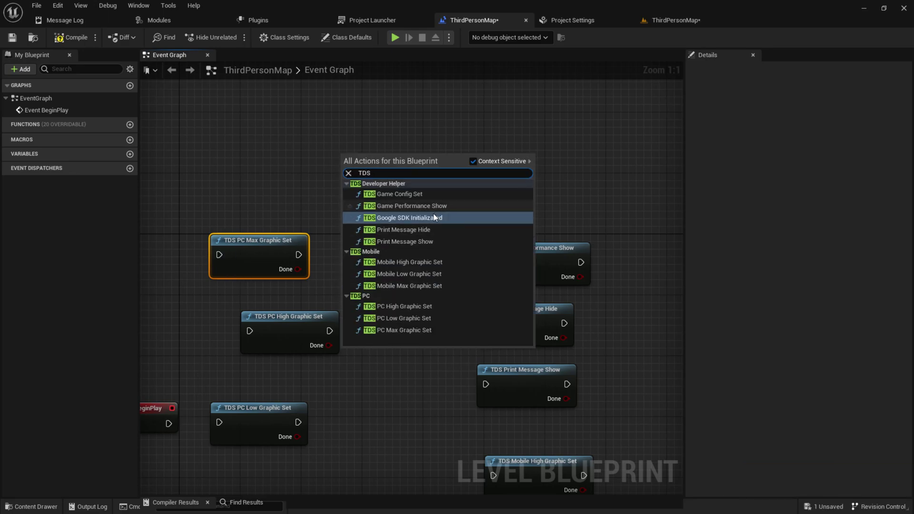
pyautogui.click(408, 221)
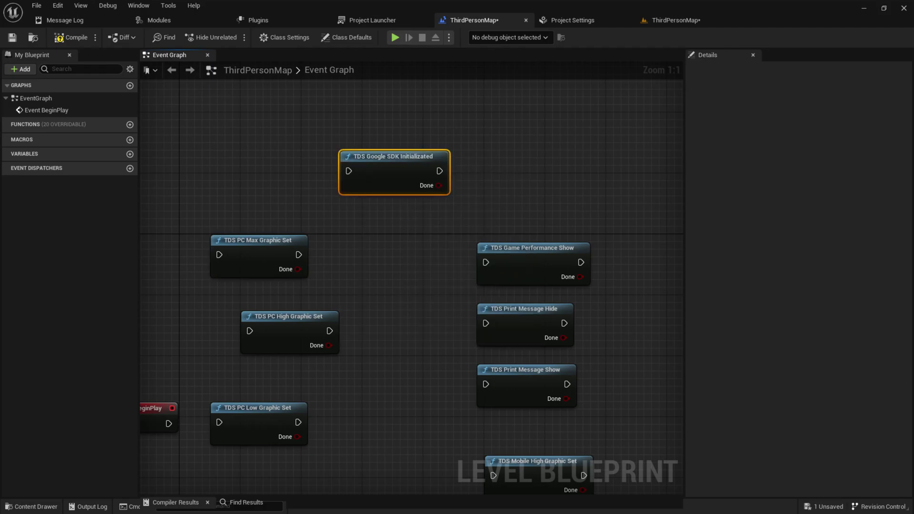
pyautogui.moveTo(405, 221); pyautogui.dragTo(478, 231, button='right')
pyautogui.moveTo(202, 433); pyautogui.dragTo(430, 169)
pyautogui.click(297, 130)
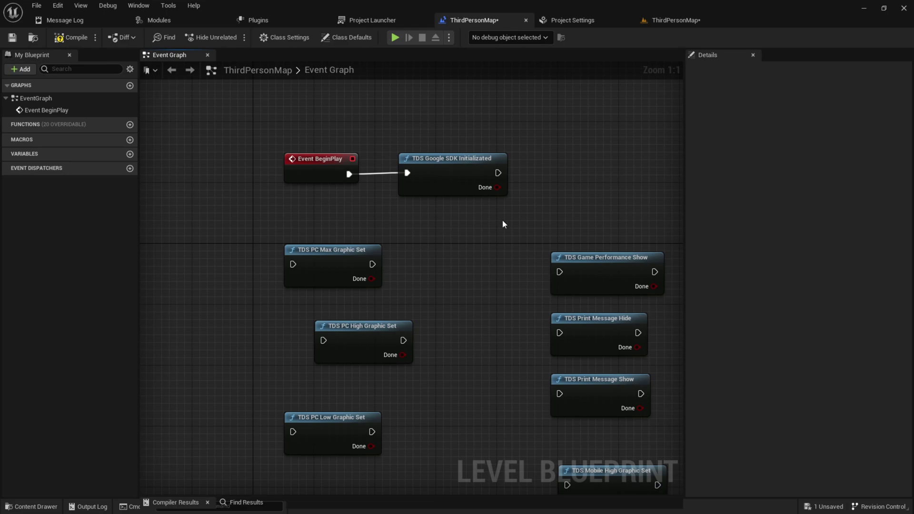
# - Recentre the wired BeginPlay and SDK nodes and compile the level blueprint
pyautogui.moveTo(502, 220); pyautogui.dragTo(496, 224, button='right')
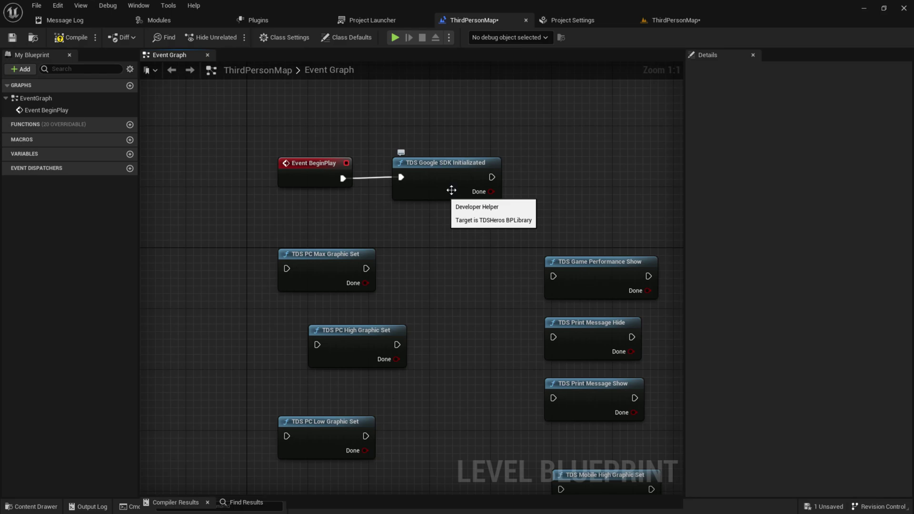
pyautogui.moveTo(476, 117); pyautogui.dragTo(395, 149, button='right')
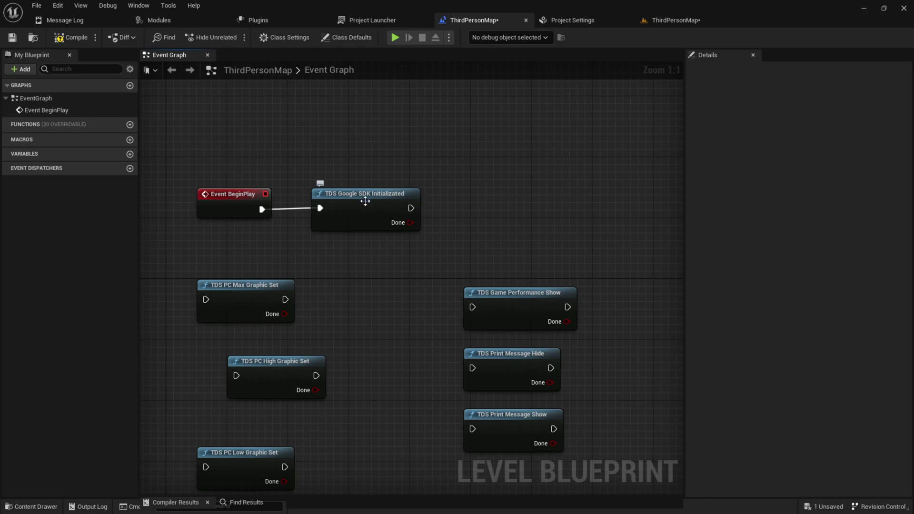
pyautogui.click(71, 38)
pyautogui.moveTo(330, 205); pyautogui.dragTo(338, 234, button='right')
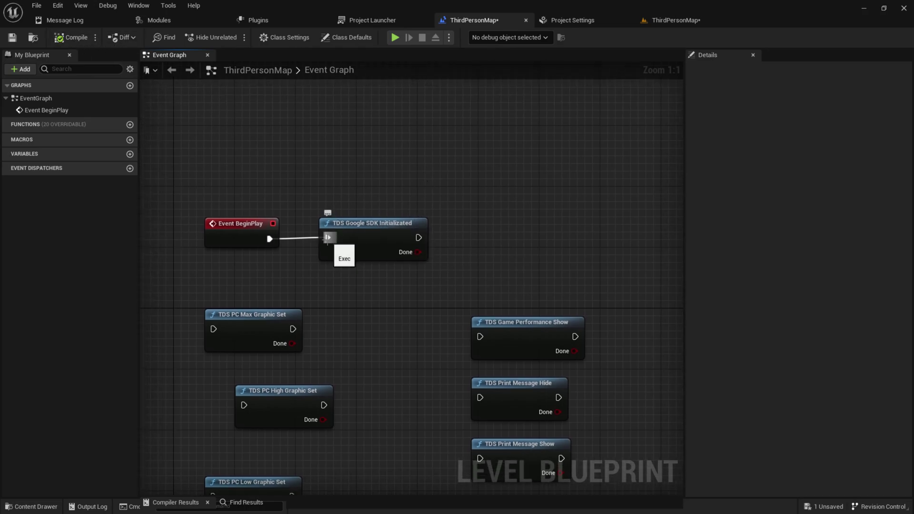
# - Wire Event BeginPlay into a new TDS Game Config Set node in place of Google SDK Initialized
pyautogui.keyDown('alt'); pyautogui.click(330, 240); pyautogui.keyUp('alt')
pyautogui.rightClick(344, 141)
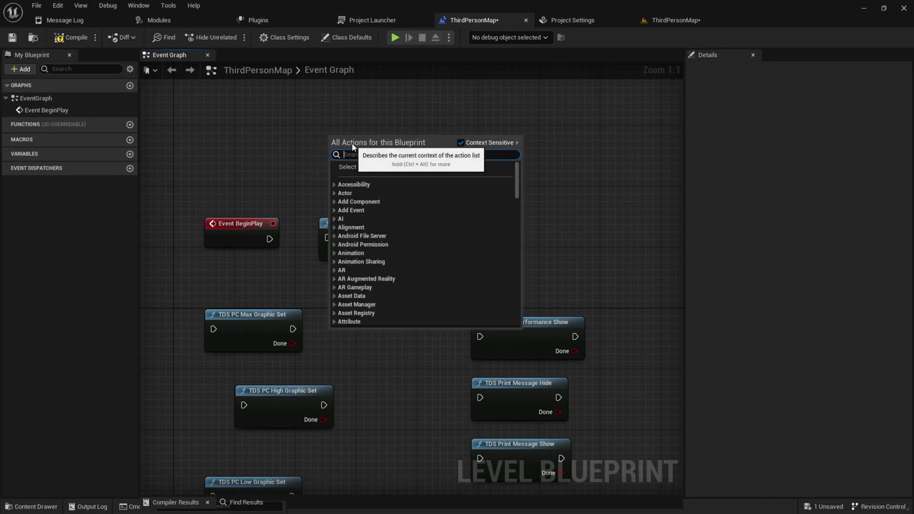
pyautogui.write('TDS')
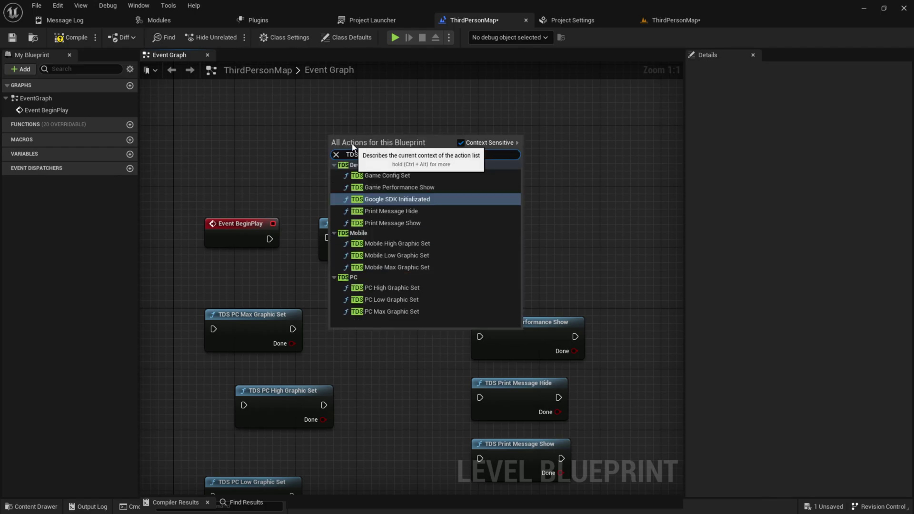
pyautogui.click(423, 176)
pyautogui.moveTo(385, 180); pyautogui.dragTo(404, 243, button='right')
pyautogui.moveTo(405, 243); pyautogui.dragTo(403, 176)
pyautogui.moveTo(278, 270); pyautogui.dragTo(286, 160)
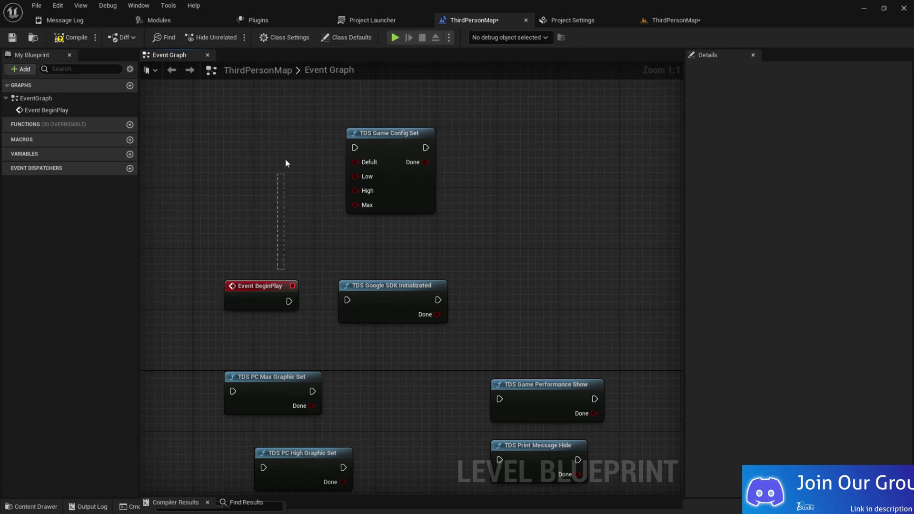
pyautogui.moveTo(258, 286); pyautogui.dragTo(401, 133)
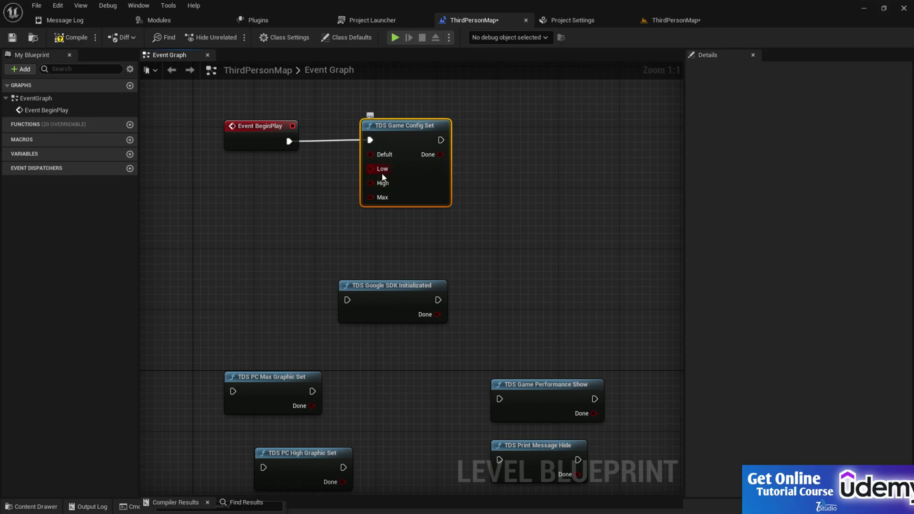
# - Stack TDS PC High and PC Low Graphic Set nodes neatly beneath PC Max Graphic Set
pyautogui.moveTo(473, 290); pyautogui.dragTo(470, 156, button='right')
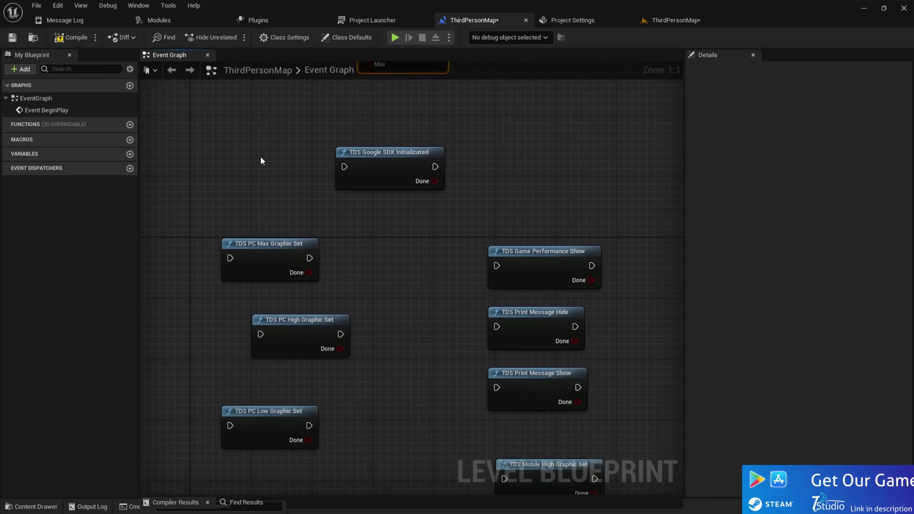
pyautogui.moveTo(242, 158); pyautogui.dragTo(263, 113, button='right')
pyautogui.moveTo(264, 114); pyautogui.dragTo(409, 374)
pyautogui.click(341, 322)
pyautogui.moveTo(336, 296); pyautogui.dragTo(315, 278)
pyautogui.click(312, 313)
pyautogui.moveTo(284, 367); pyautogui.dragTo(294, 311)
pyautogui.moveTo(285, 366); pyautogui.dragTo(298, 283)
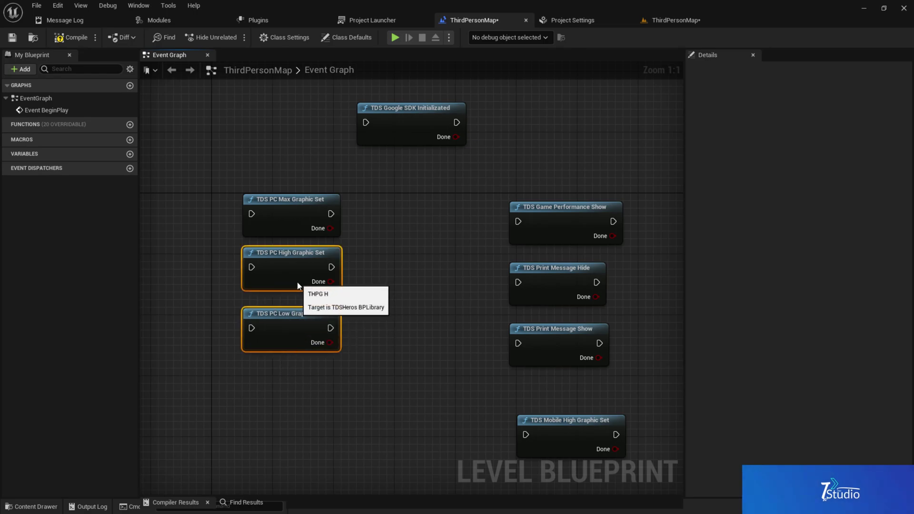
pyautogui.click(382, 255)
pyautogui.moveTo(382, 255); pyautogui.dragTo(375, 326, button='right')
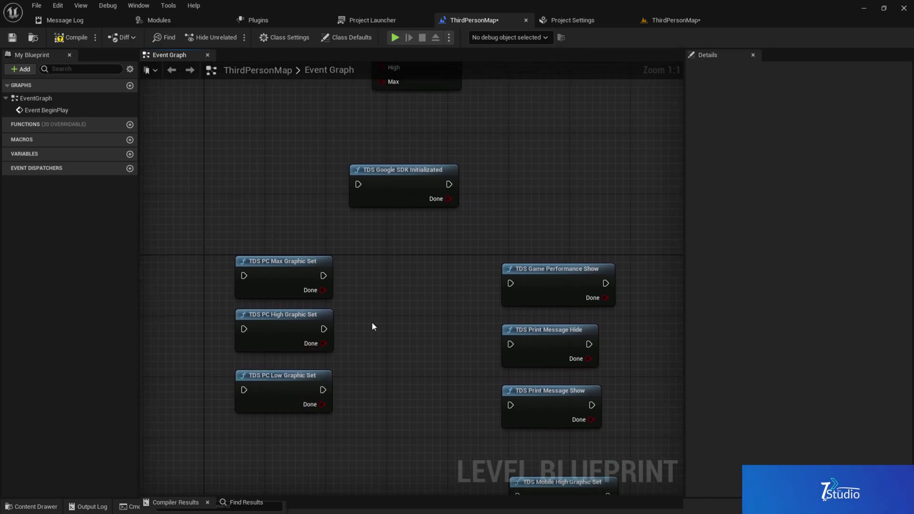
pyautogui.moveTo(361, 290); pyautogui.dragTo(384, 388, button='right')
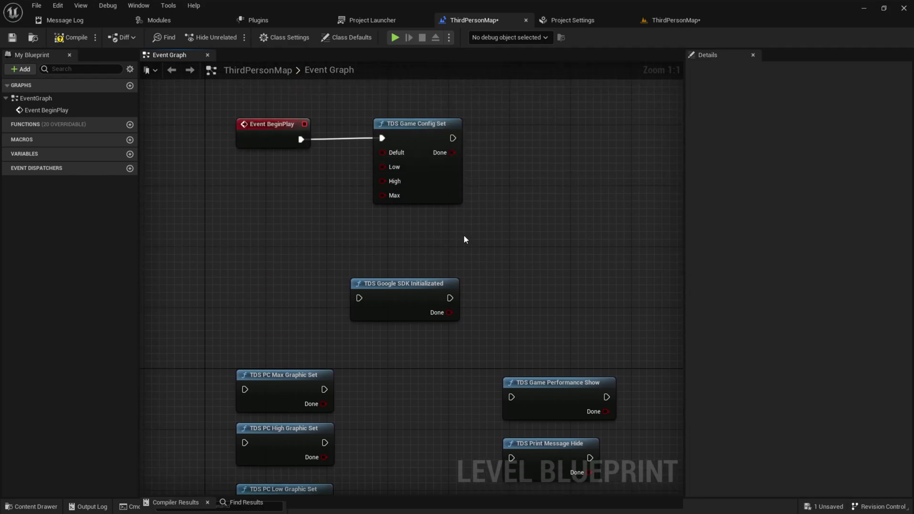
pyautogui.moveTo(466, 239); pyautogui.dragTo(504, 252, button='right')
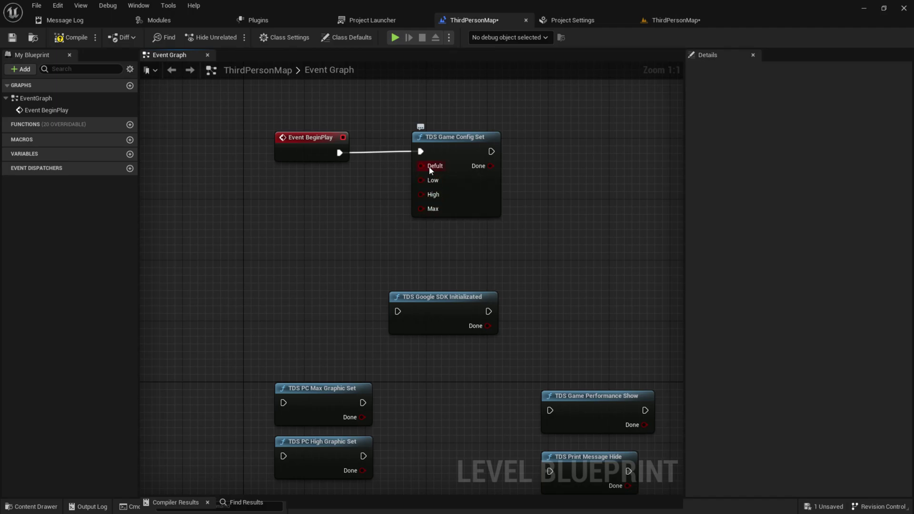
# - Add a Make Literal Bool and wire it into Game Config Set's High and Max inputs
pyautogui.moveTo(430, 171); pyautogui.dragTo(366, 195)
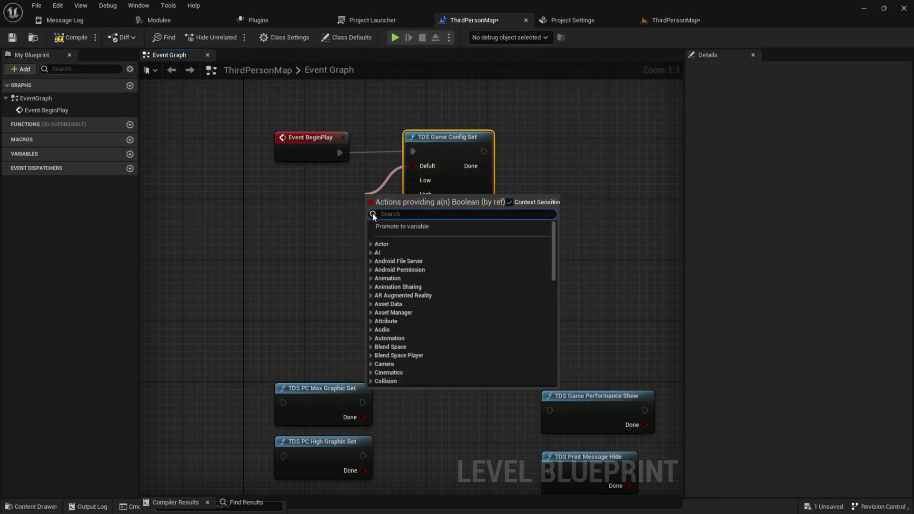
pyautogui.write('MAKE')
pyautogui.press('Return')
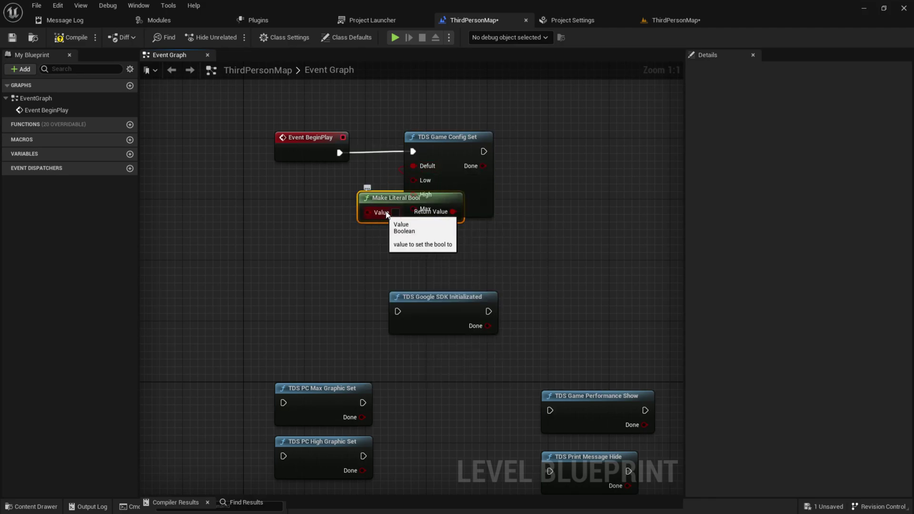
pyautogui.moveTo(401, 189); pyautogui.dragTo(333, 184)
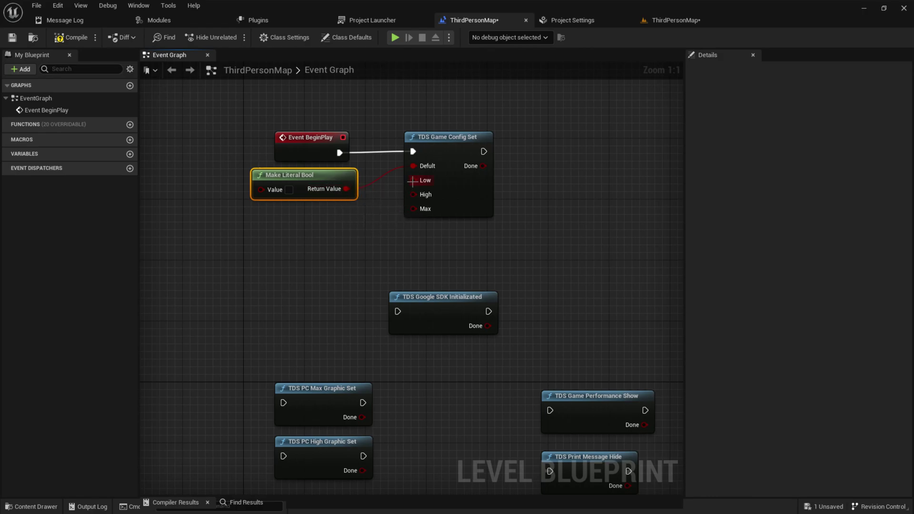
pyautogui.keyDown('alt'); pyautogui.click(349, 189); pyautogui.keyUp('alt')
pyautogui.moveTo(345, 192); pyautogui.dragTo(421, 210)
pyautogui.moveTo(339, 178); pyautogui.dragTo(413, 166)
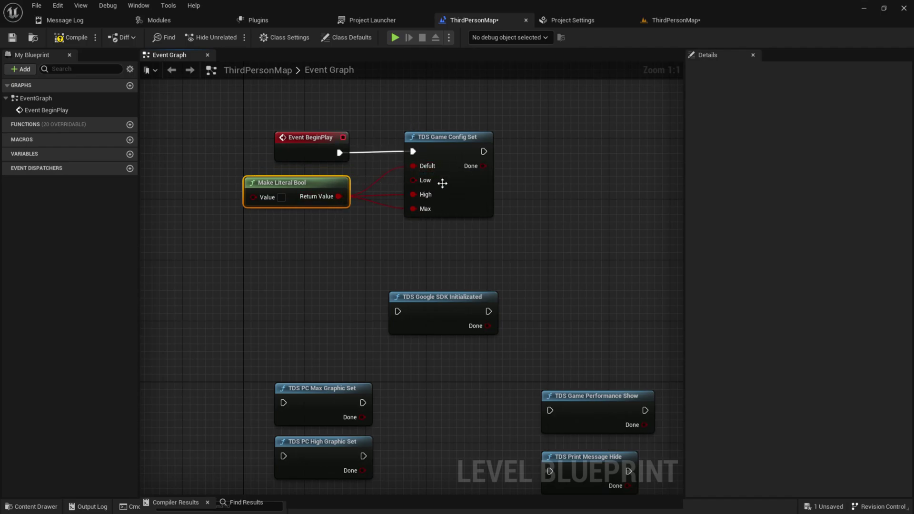
# - Duplicate the Make Literal Bool, wire the upper copy into the config node, and set it true
pyautogui.moveTo(382, 238); pyautogui.dragTo(490, 290, button='right')
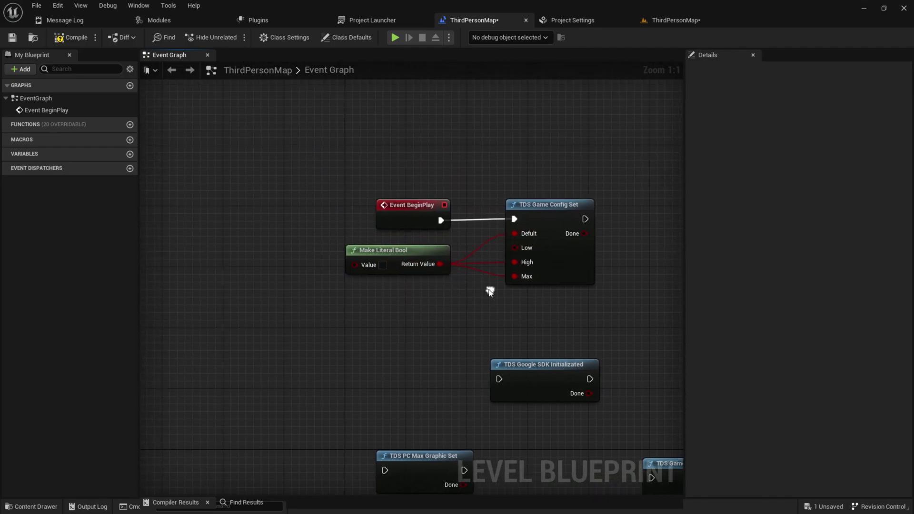
pyautogui.rightClick(411, 252)
pyautogui.moveTo(398, 284); pyautogui.dragTo(361, 258, button='right')
pyautogui.hotkey('ctrl', 'd')
pyautogui.moveTo(354, 231); pyautogui.dragTo(363, 316)
pyautogui.moveTo(365, 268); pyautogui.dragTo(471, 238)
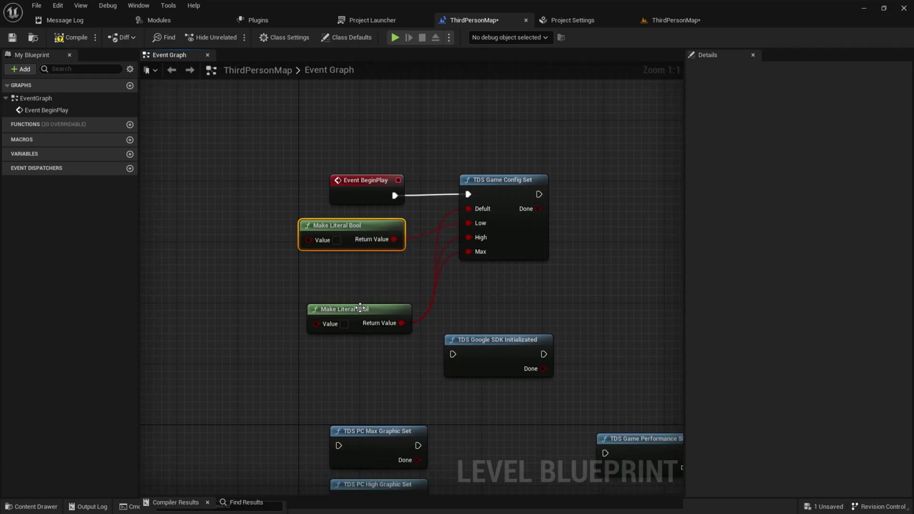
pyautogui.moveTo(362, 310); pyautogui.dragTo(355, 268)
pyautogui.click(337, 241)
# - Add a Branch after TDS Game Config Set using its result as the condition
pyautogui.click(512, 234)
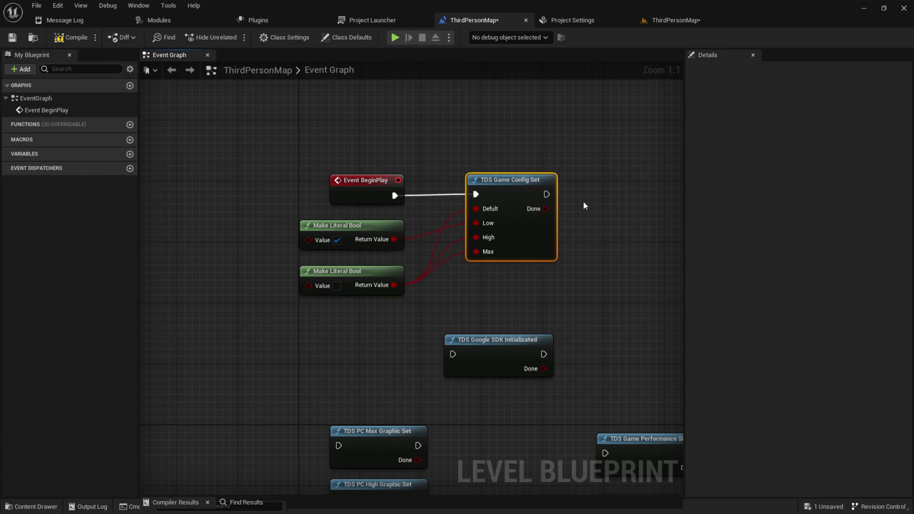
pyautogui.moveTo(584, 202); pyautogui.dragTo(471, 187, button='right')
pyautogui.click(478, 162)
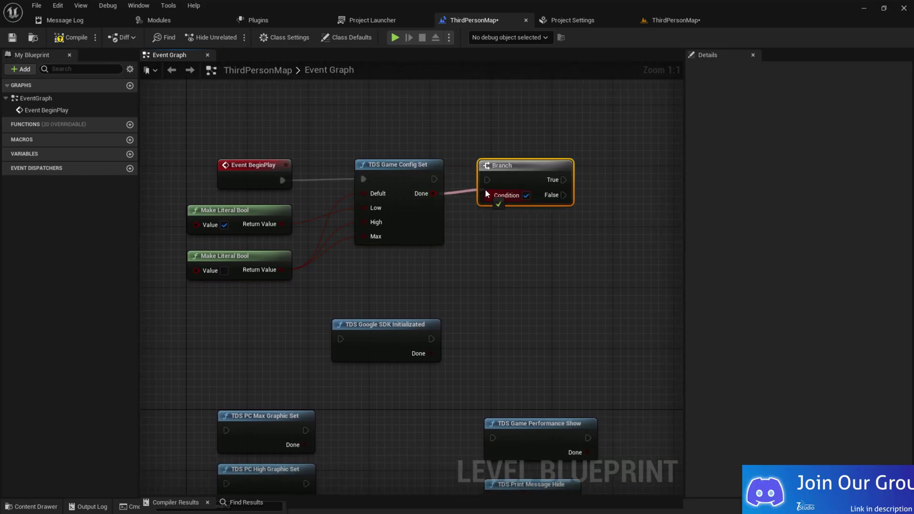
pyautogui.moveTo(487, 193)
pyautogui.mouseDown()
pyautogui.moveTo(433, 194)
pyautogui.moveTo(487, 180)
pyautogui.mouseUp()
# - Add Print String on the Branch's True path, feed it the config result, and compile
pyautogui.moveTo(553, 180); pyautogui.dragTo(607, 148)
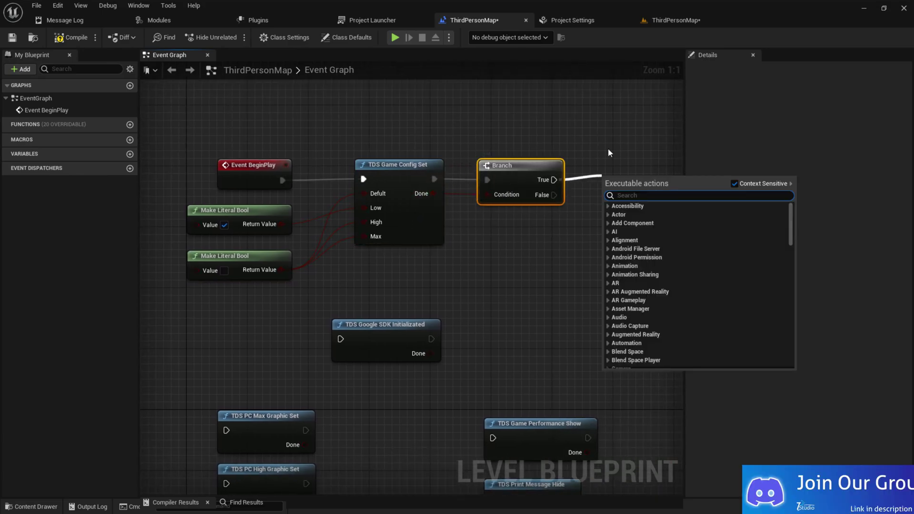
pyautogui.write('print')
pyautogui.press('Return')
pyautogui.moveTo(650, 151); pyautogui.dragTo(452, 118, button='right')
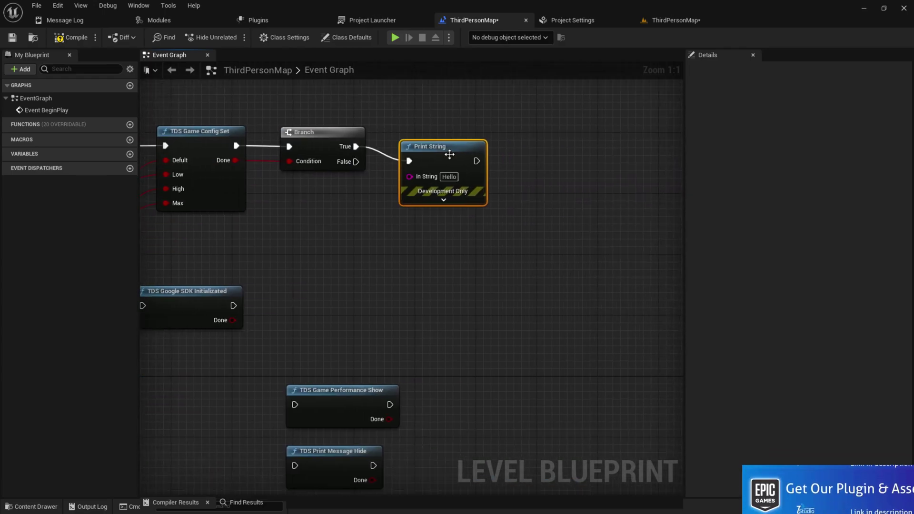
pyautogui.moveTo(448, 150); pyautogui.dragTo(477, 137)
pyautogui.moveTo(236, 161); pyautogui.dragTo(439, 161)
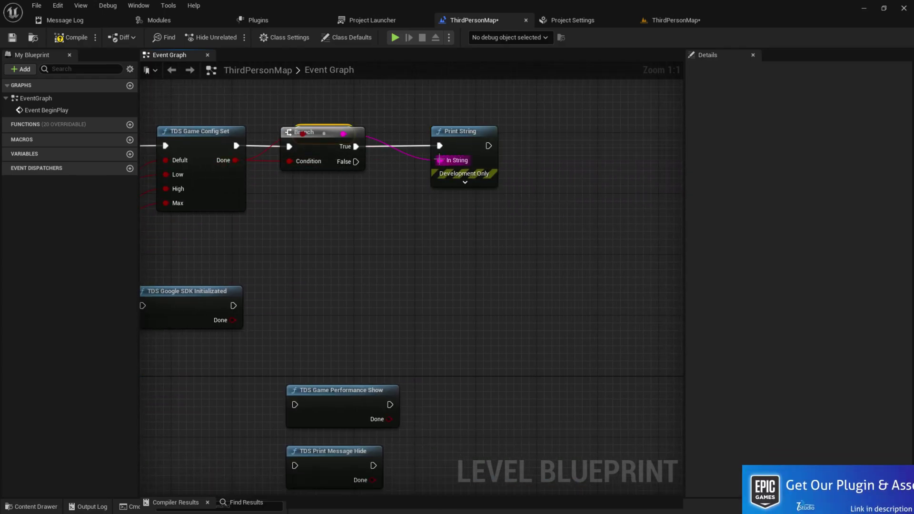
pyautogui.moveTo(321, 190); pyautogui.dragTo(487, 203, button='right')
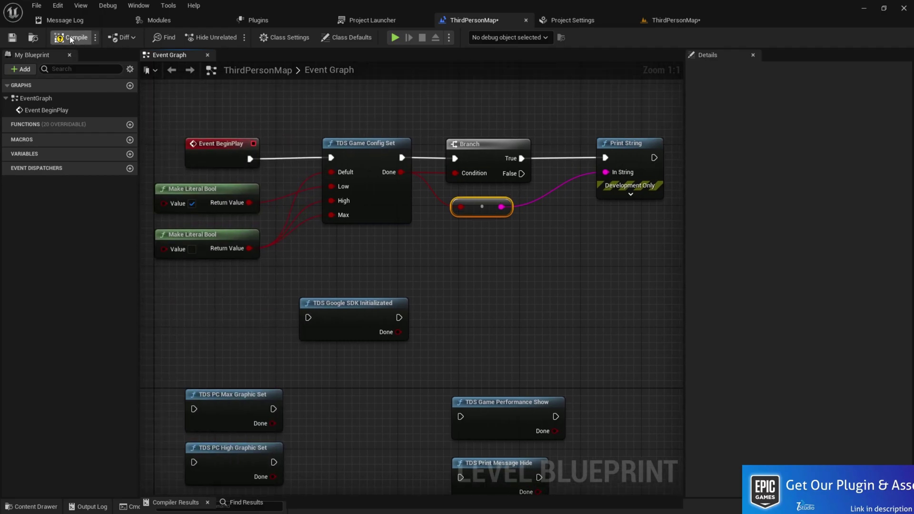
pyautogui.click(70, 38)
pyautogui.doubleClick(664, 9)
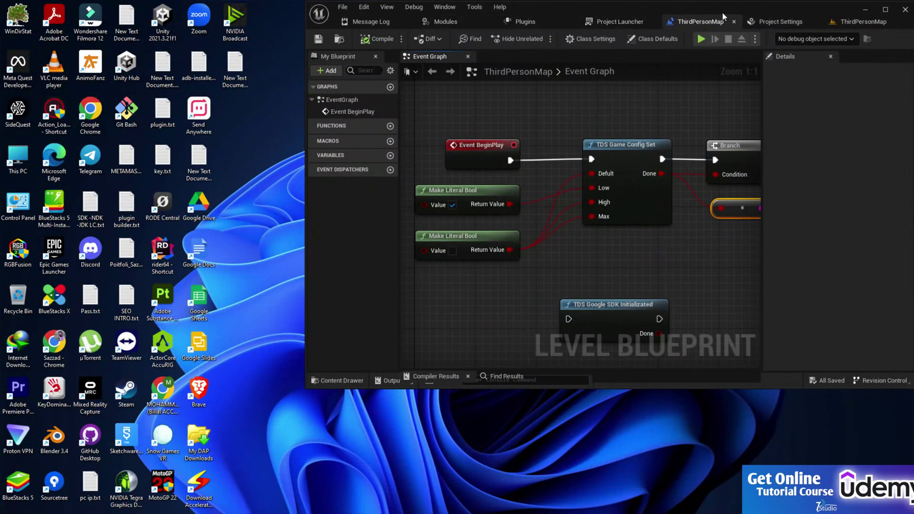
pyautogui.moveTo(611, 1); pyautogui.dragTo(409, 43)
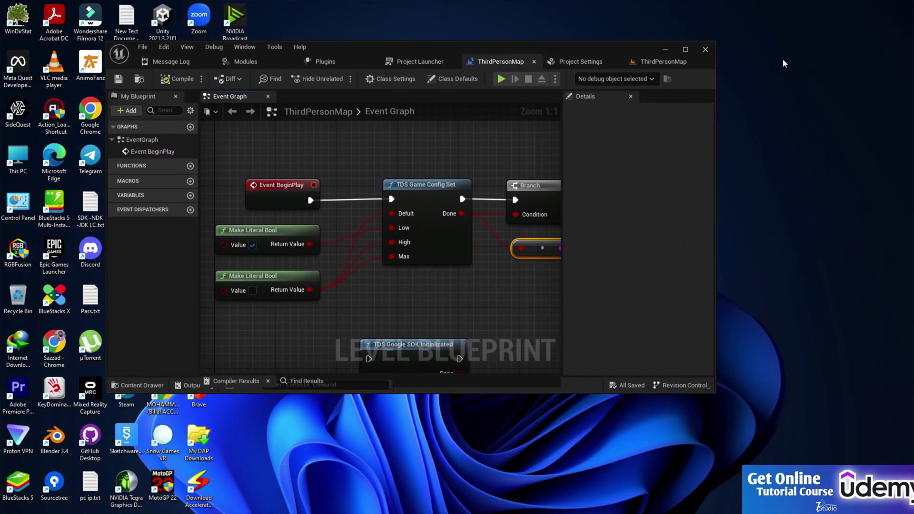
pyautogui.click(688, 50)
pyautogui.click(695, 20)
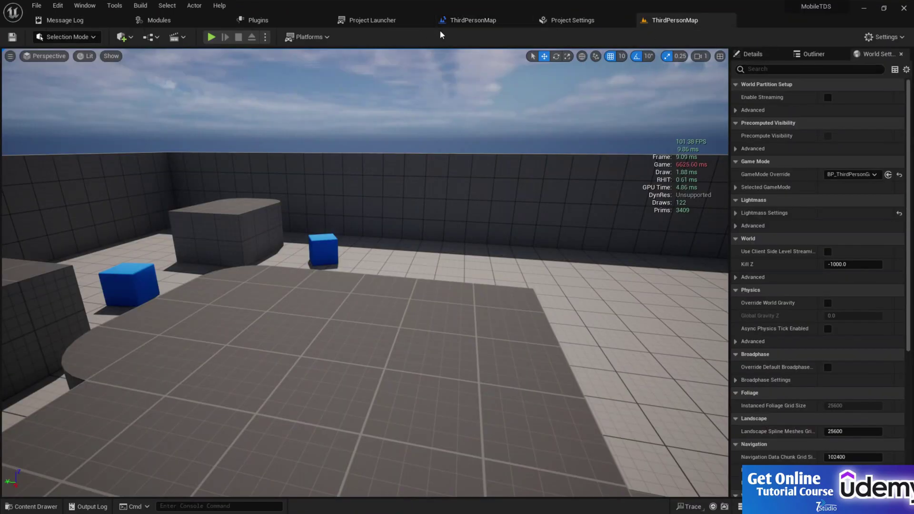
pyautogui.click(212, 37)
pyautogui.click(366, 273)
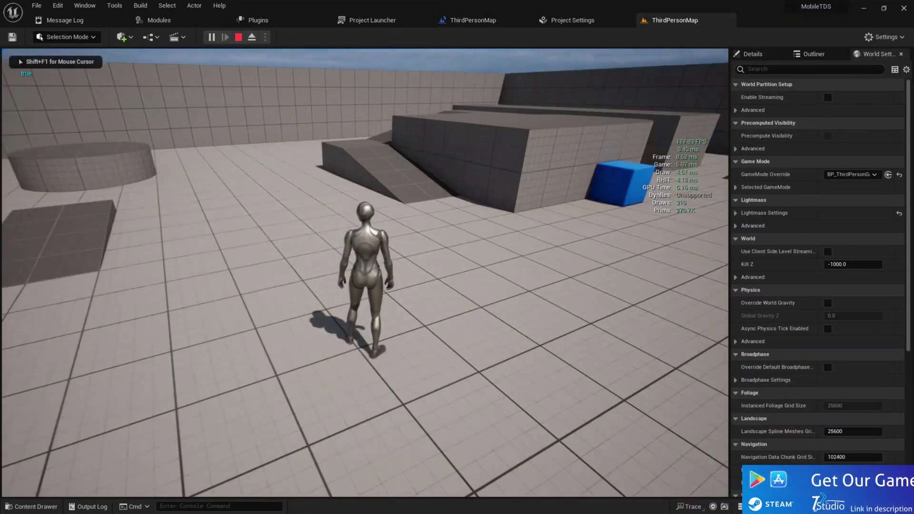
pyautogui.press('w')
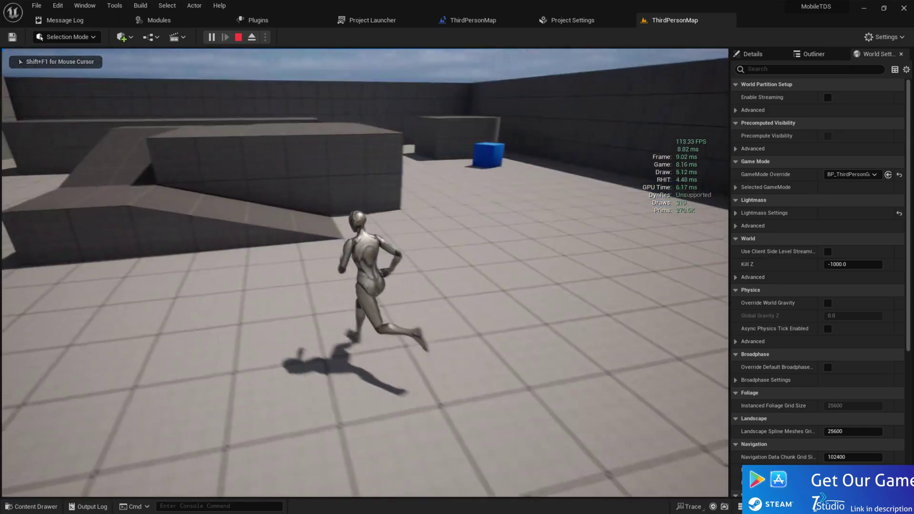
pyautogui.press('space')
pyautogui.press('space')
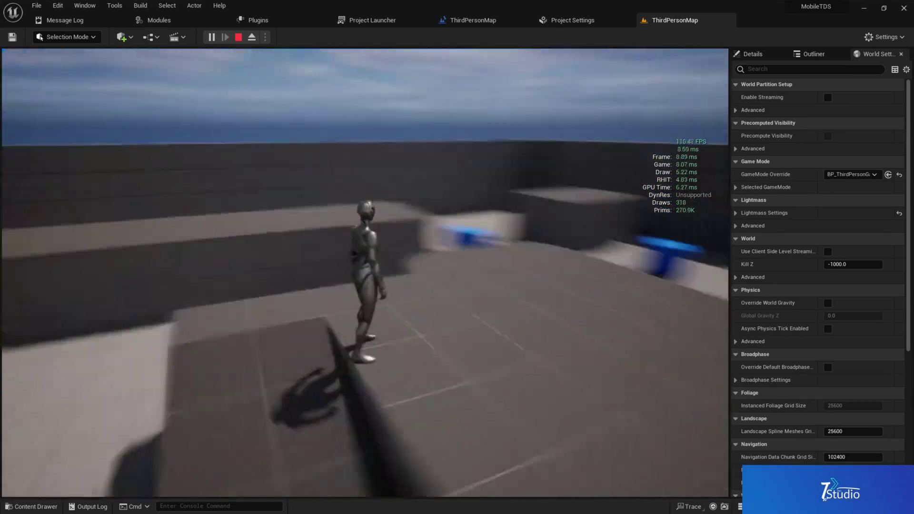
pyautogui.press('Escape')
pyautogui.click(474, 20)
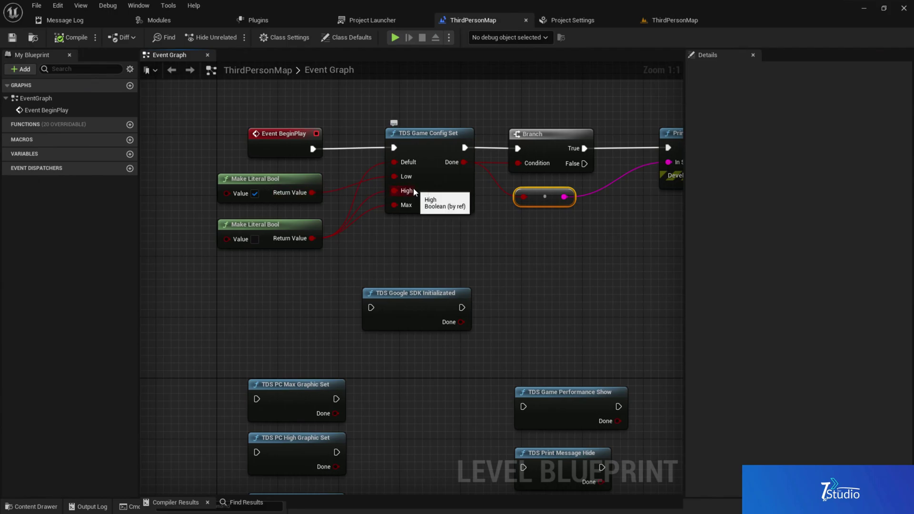
# - Rewire the bools: checked literal bool to Max, unchecked literal bool to Low and High
pyautogui.keyDown('alt'); pyautogui.click(395, 191); pyautogui.keyUp('alt')
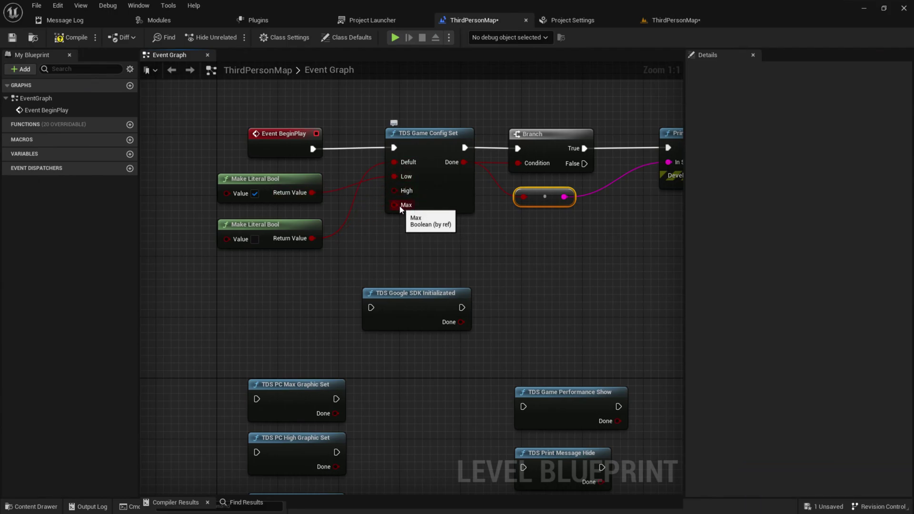
pyautogui.moveTo(310, 192); pyautogui.dragTo(396, 205)
pyautogui.keyDown('alt'); pyautogui.click(394, 176); pyautogui.keyUp('alt')
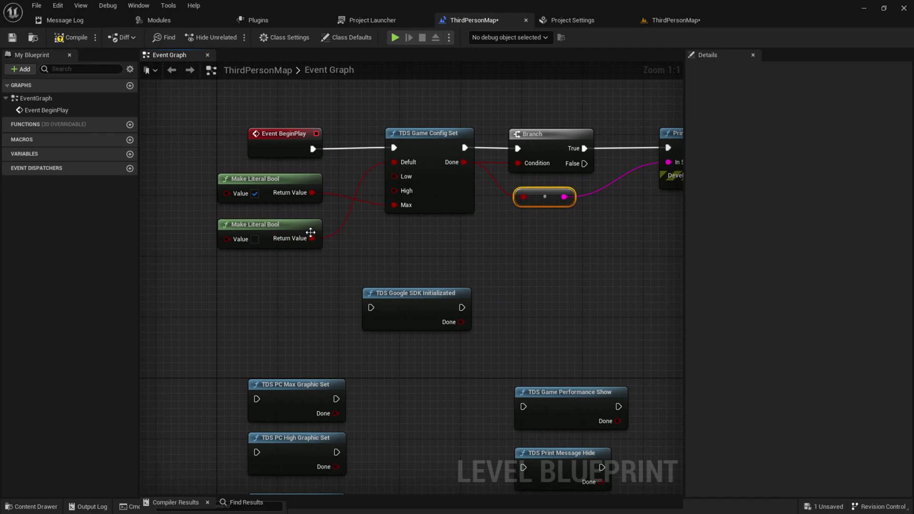
pyautogui.moveTo(310, 233); pyautogui.dragTo(395, 177)
pyautogui.moveTo(395, 191); pyautogui.dragTo(306, 231)
# - Compile and save, play-test by running and jumping onto the ramp, then return to the Event Graph
pyautogui.click(70, 37)
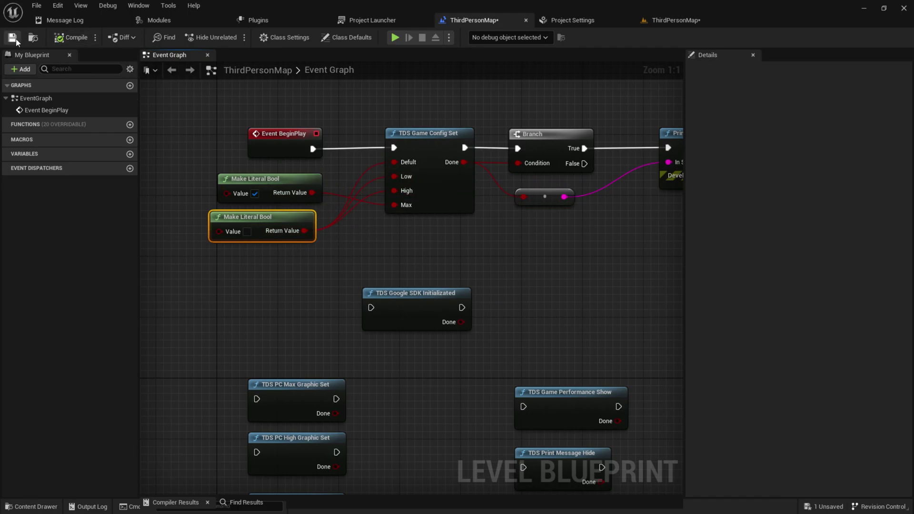
pyautogui.click(13, 37)
pyautogui.click(654, 21)
pyautogui.click(212, 38)
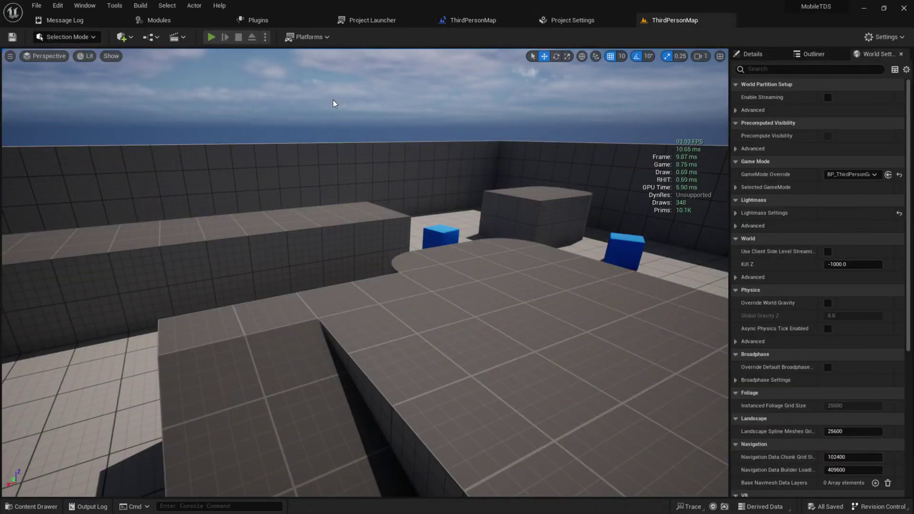
pyautogui.press('w')
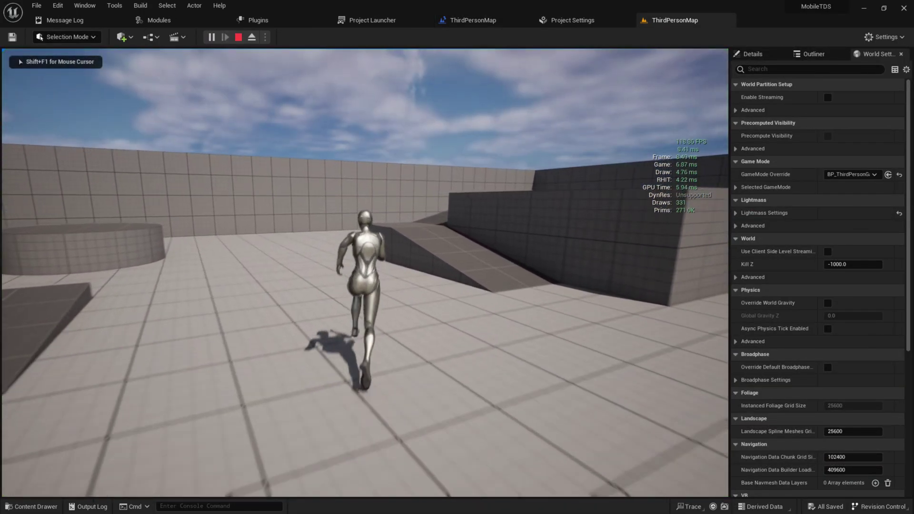
pyautogui.press('space')
pyautogui.press('w')
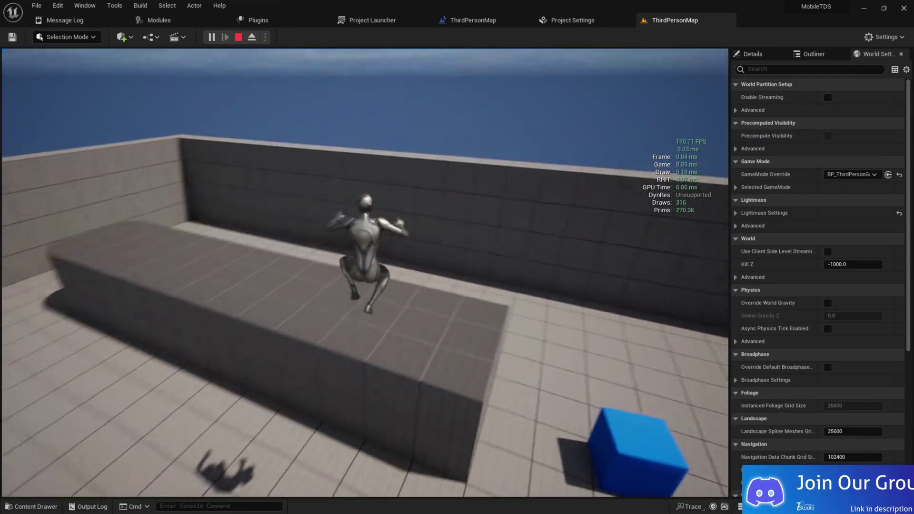
pyautogui.press('Escape')
pyautogui.click(492, 23)
pyautogui.moveTo(391, 305); pyautogui.dragTo(385, 216, button='right')
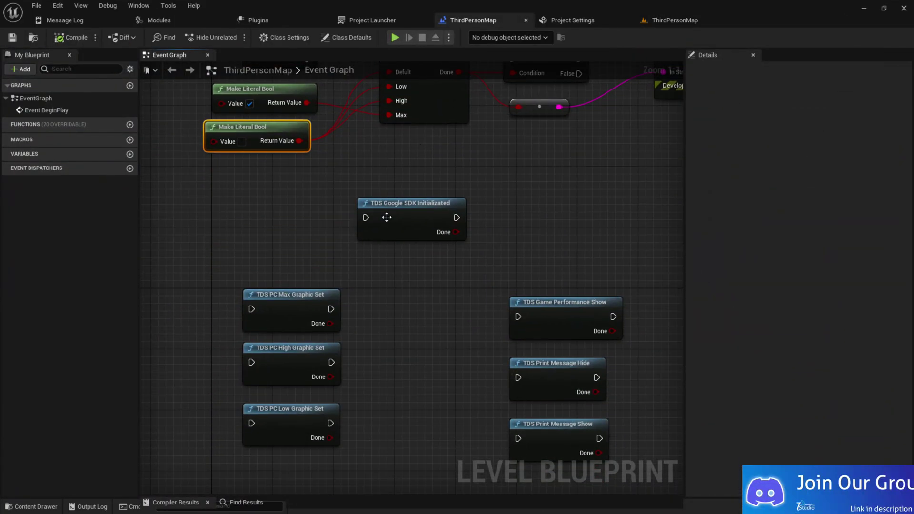
pyautogui.scroll(-2, 387, 217)
pyautogui.moveTo(299, 256); pyautogui.dragTo(332, 364)
pyautogui.click(427, 249)
pyautogui.moveTo(460, 158); pyautogui.dragTo(432, 243, button='right')
pyautogui.scroll(2, 371, 173)
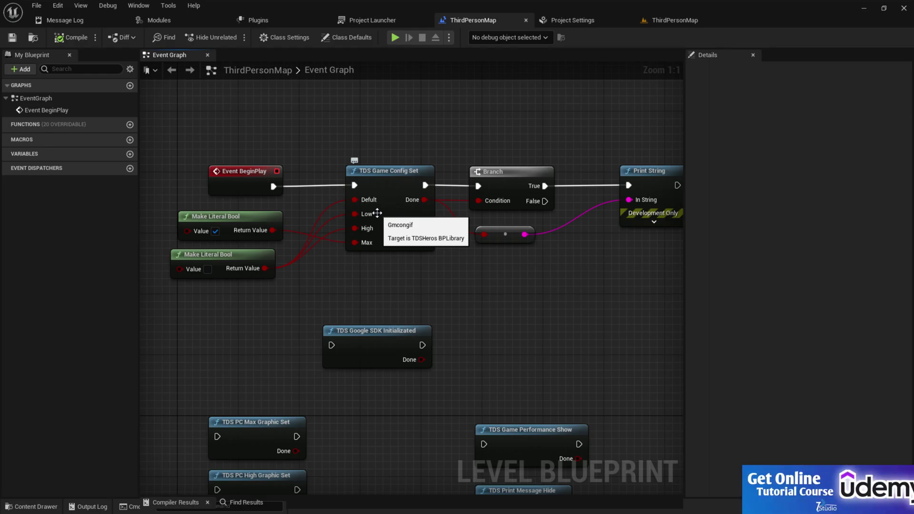
pyautogui.scroll(-1, 271, 154)
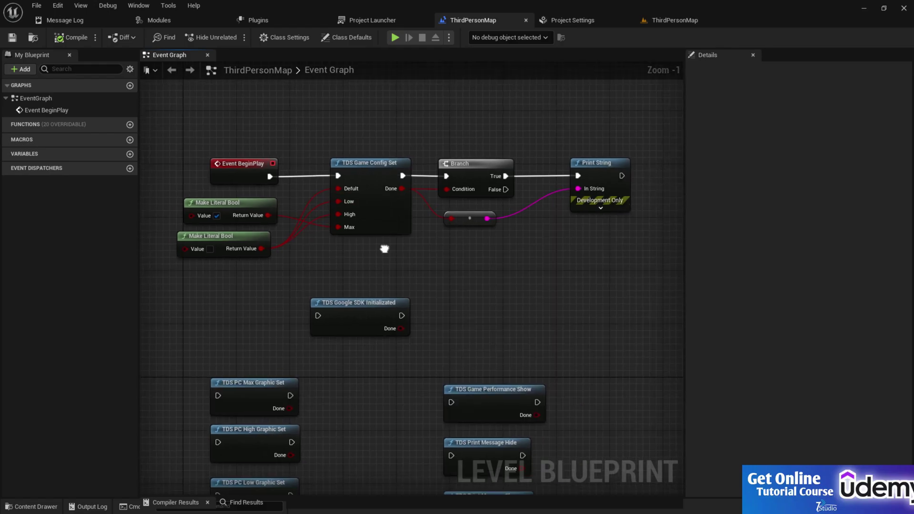
pyautogui.moveTo(385, 249); pyautogui.dragTo(352, 220, button='right')
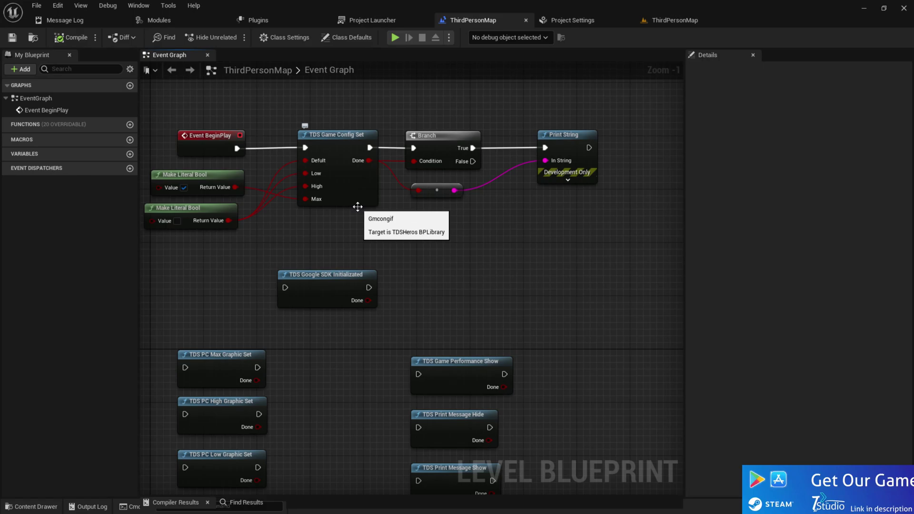
pyautogui.moveTo(358, 207); pyautogui.dragTo(385, 175, button='right')
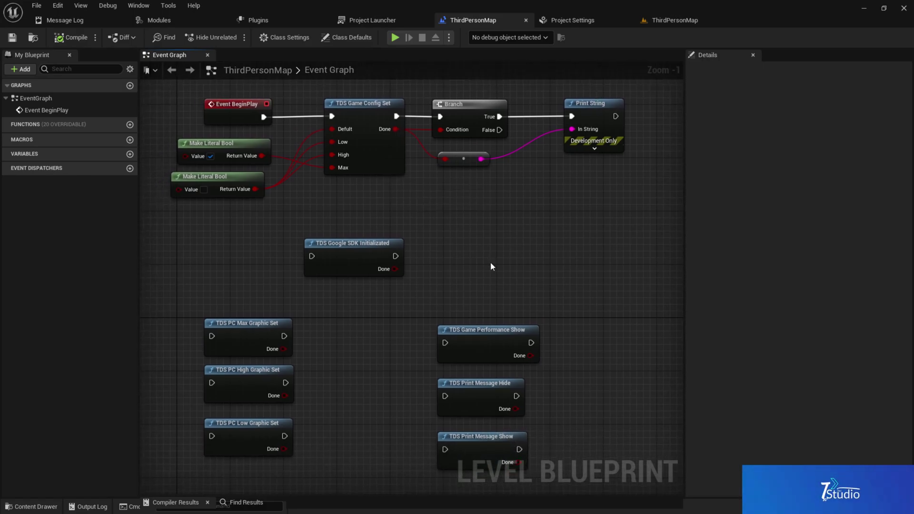